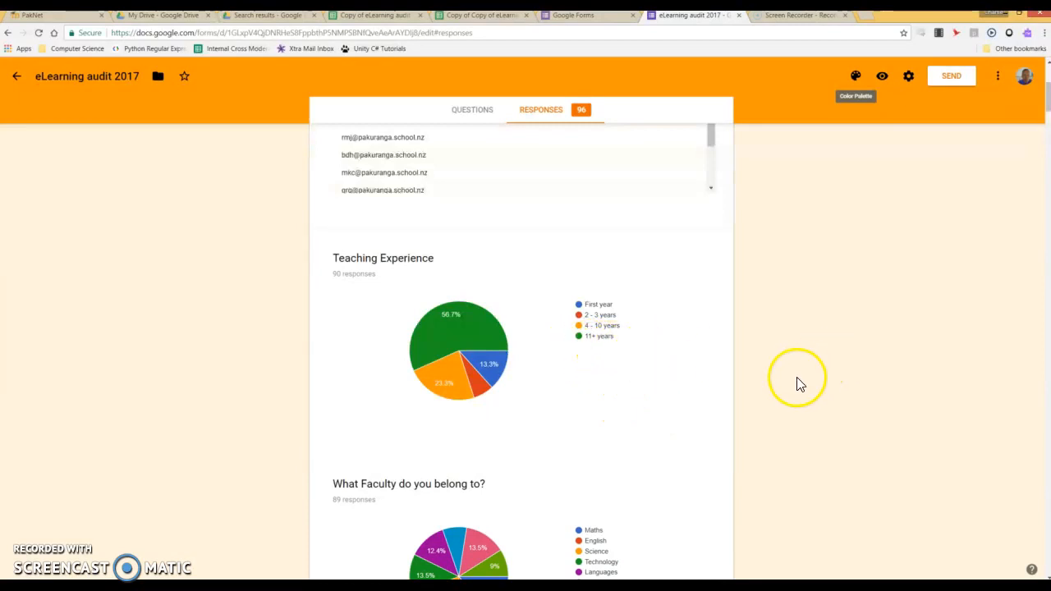
Scroll the form's response summary down to the digital-devices lesson-planning pie chart
scroll(795, 383, "down", 5)
scroll(795, 382, "down", 5)
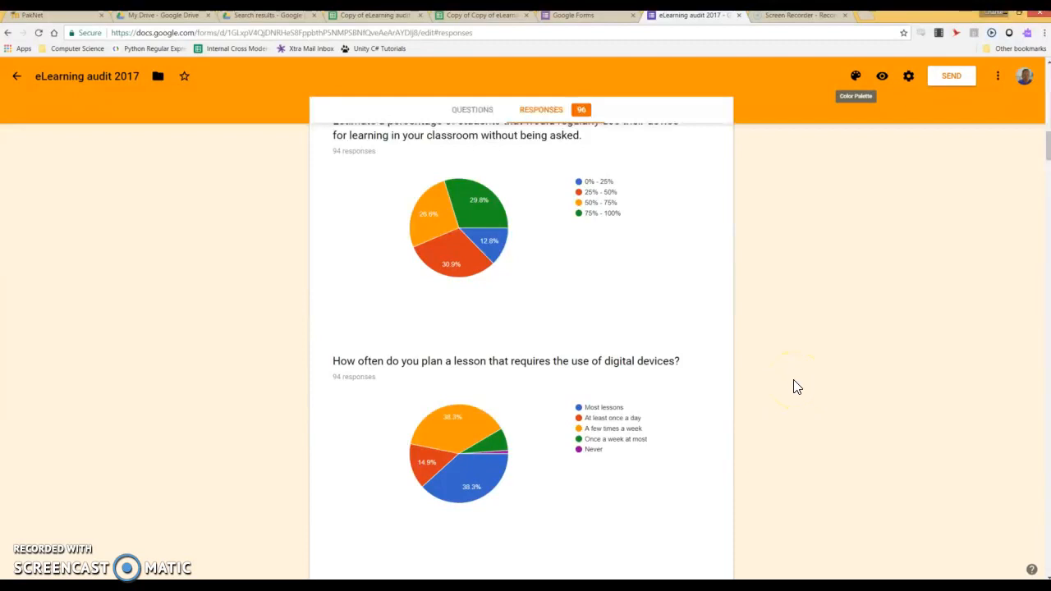
scroll(796, 383, "down", 1)
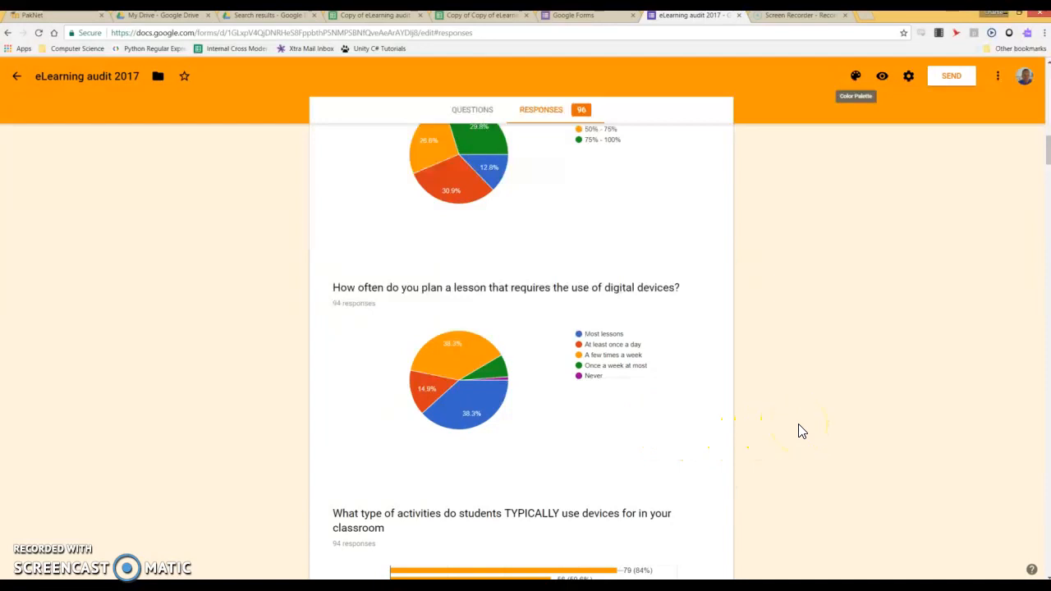
left_click(793, 433)
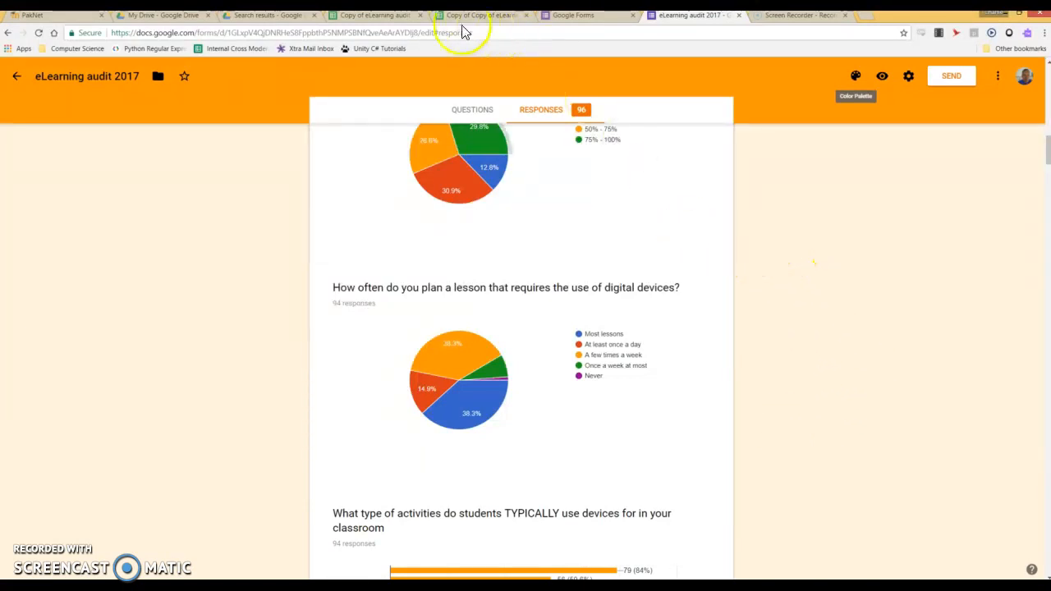
Add a new sheet named 'Device usage - old vs young' to the copied responses spreadsheet
left_click(372, 16)
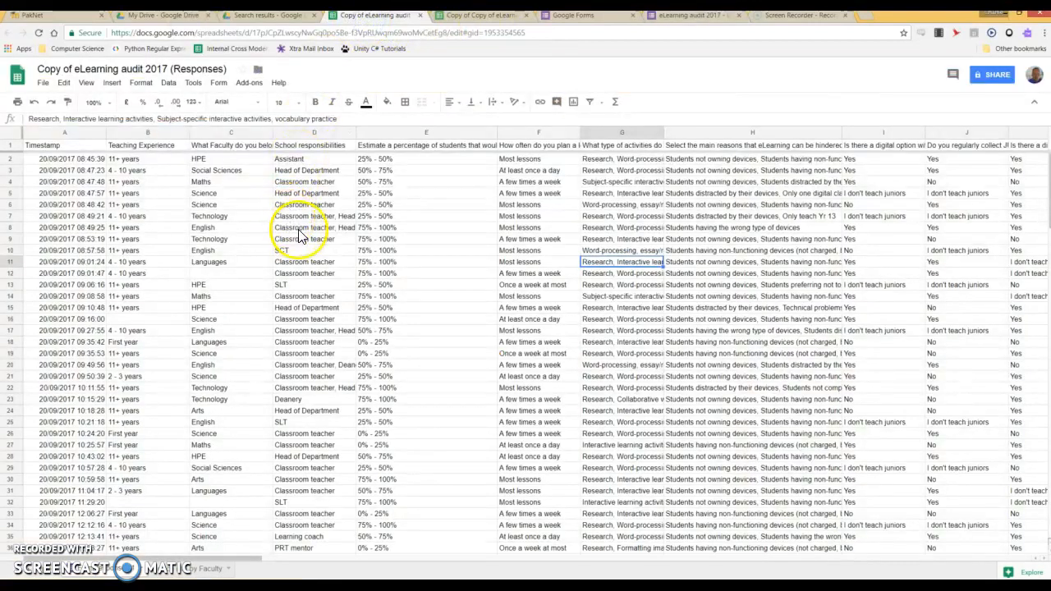
left_click(28, 574)
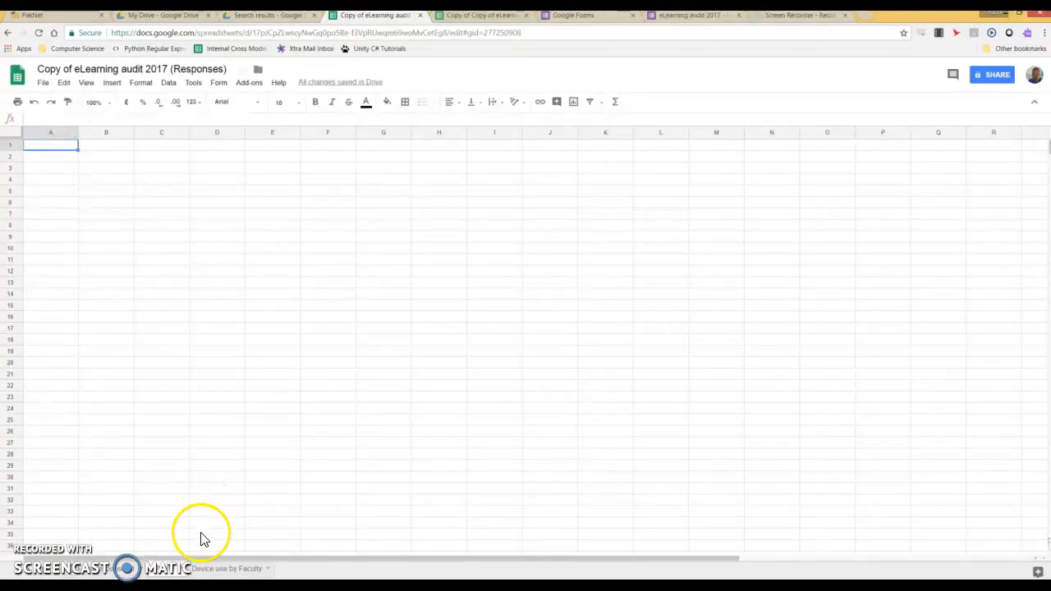
right_click(169, 573)
left_click(165, 457)
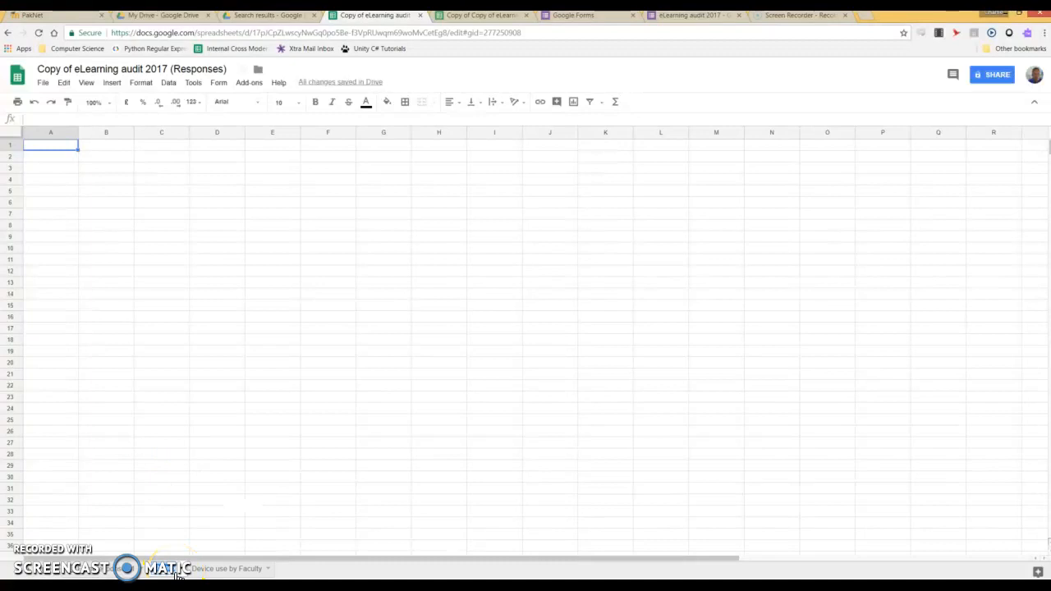
type("Device us")
type("age")
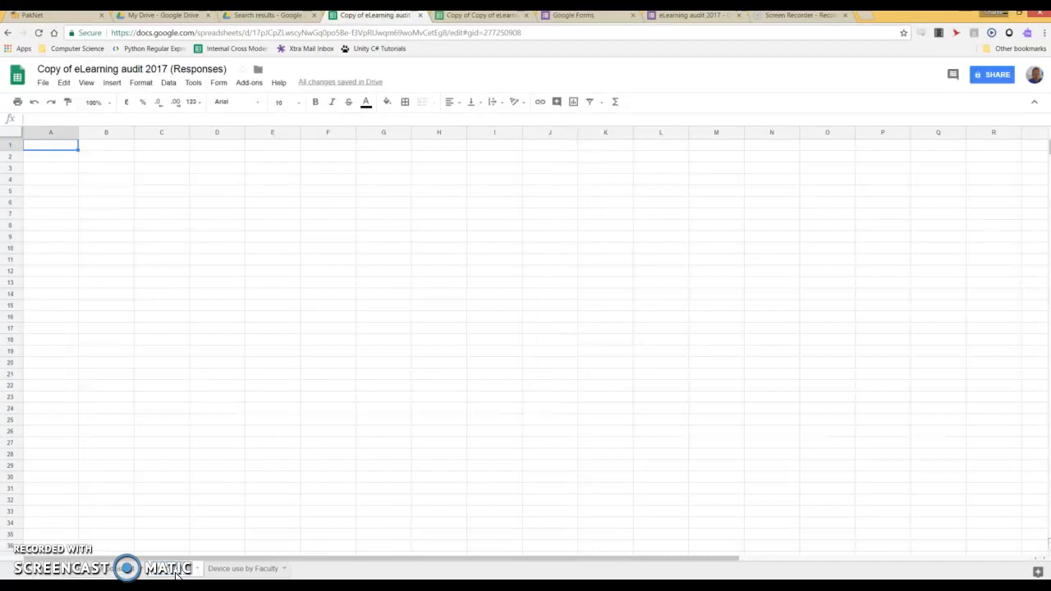
type(" - old vs young")
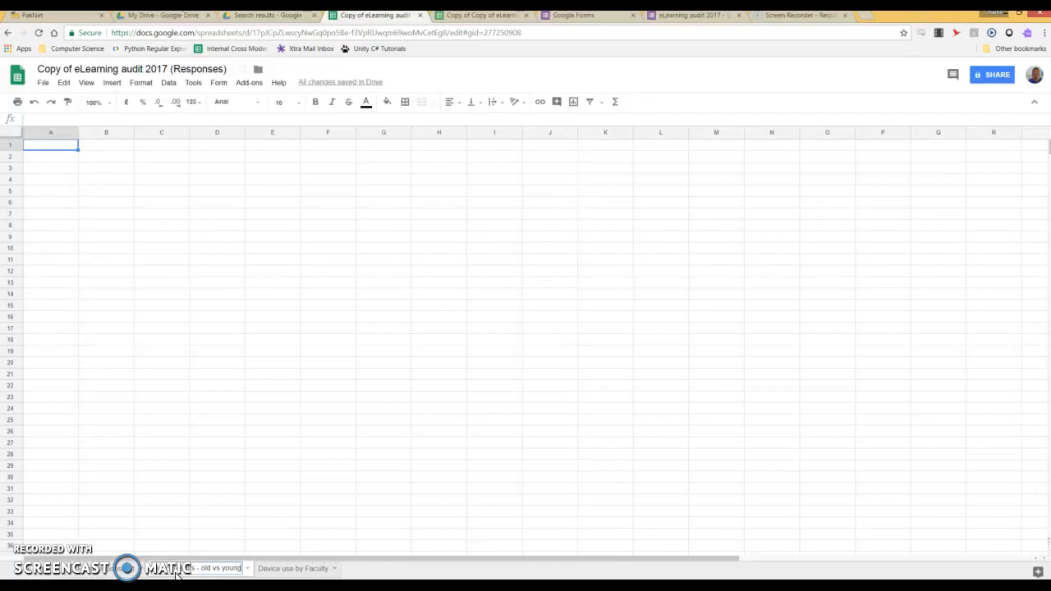
key("Return")
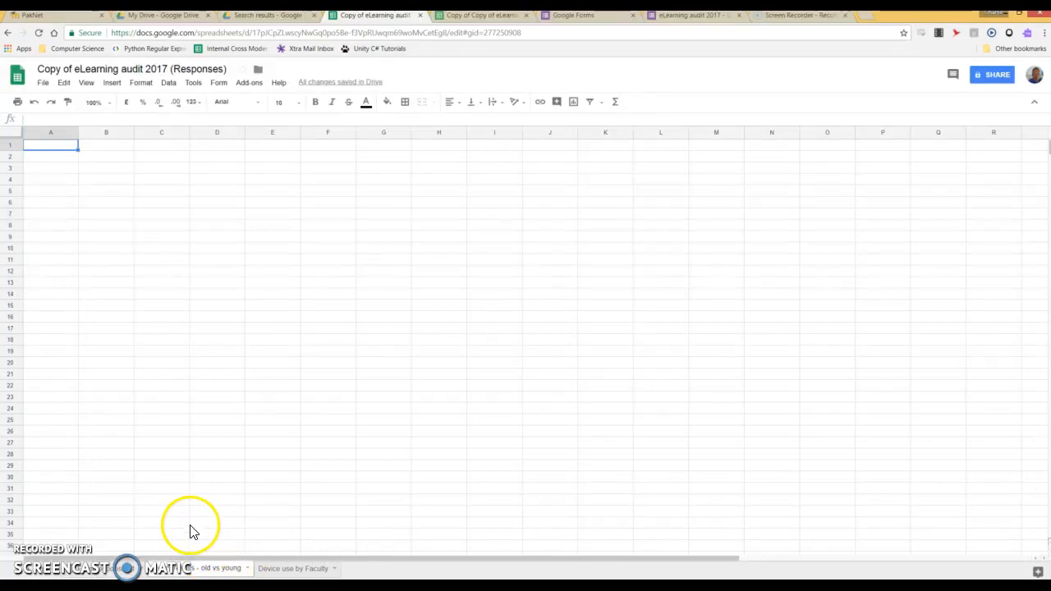
left_click(122, 571)
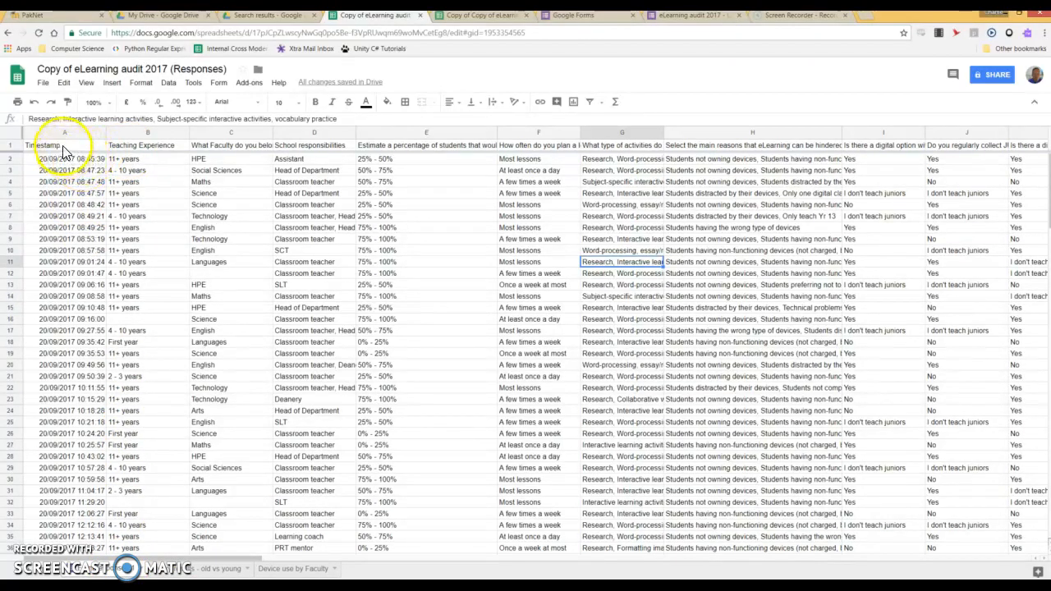
left_click_drag(243, 562, 969, 573)
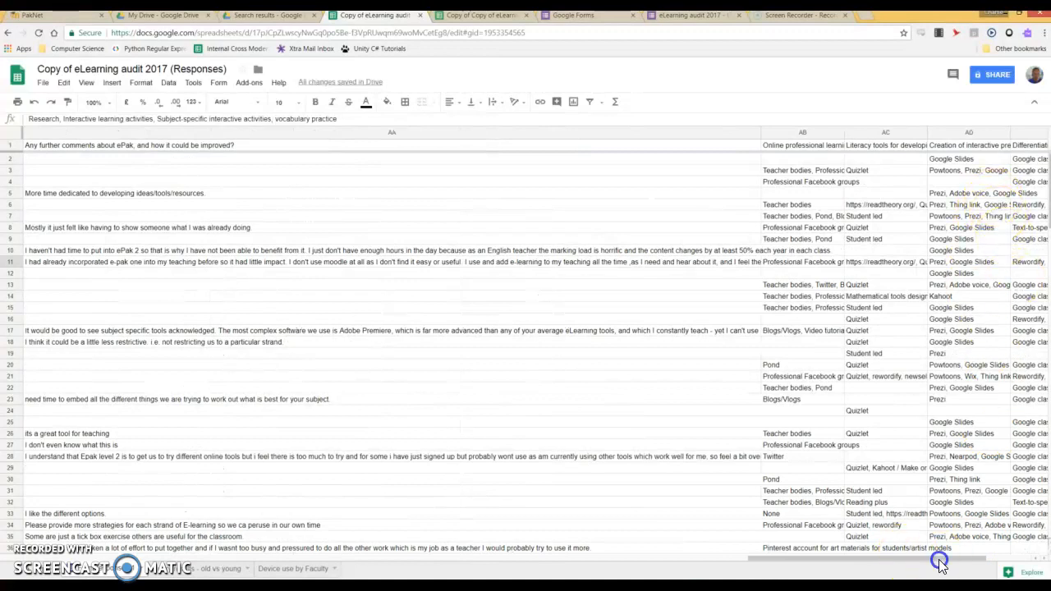
left_click_drag(938, 562, 993, 561)
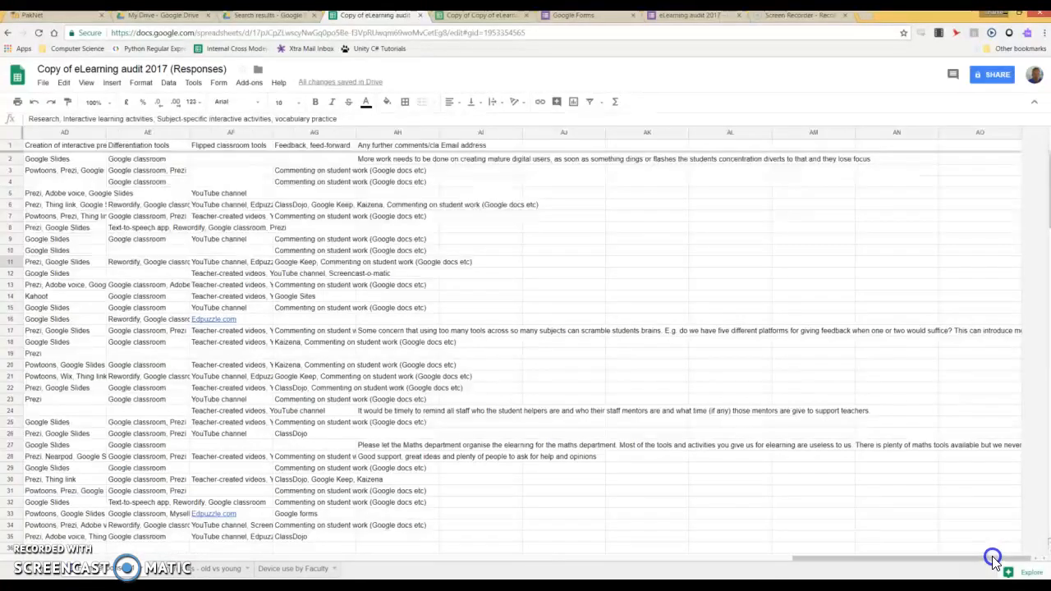
left_click(476, 133)
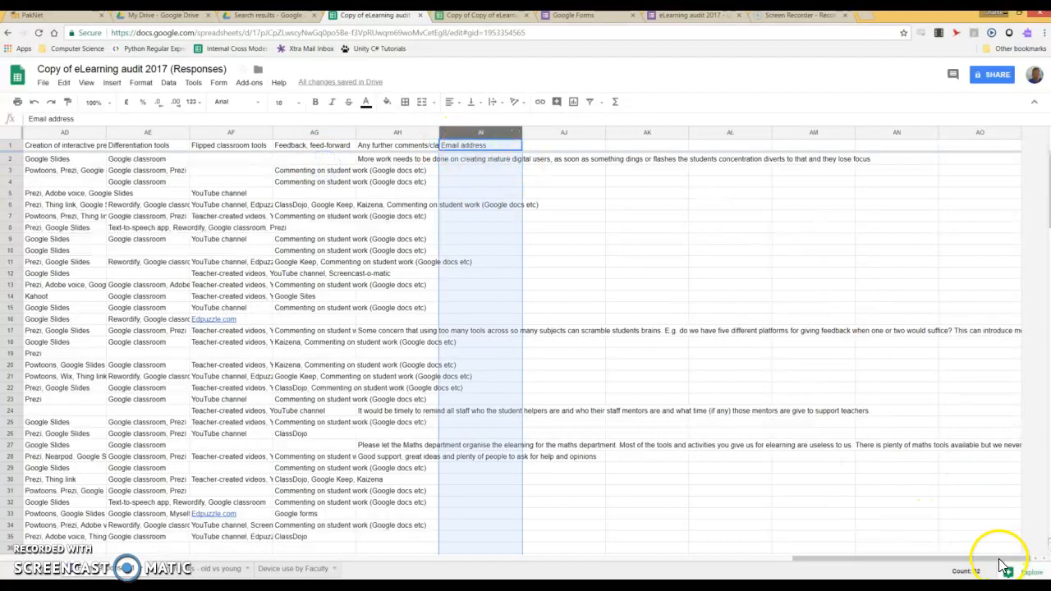
scroll(657, 550, "down", 5)
scroll(654, 550, "down", 5)
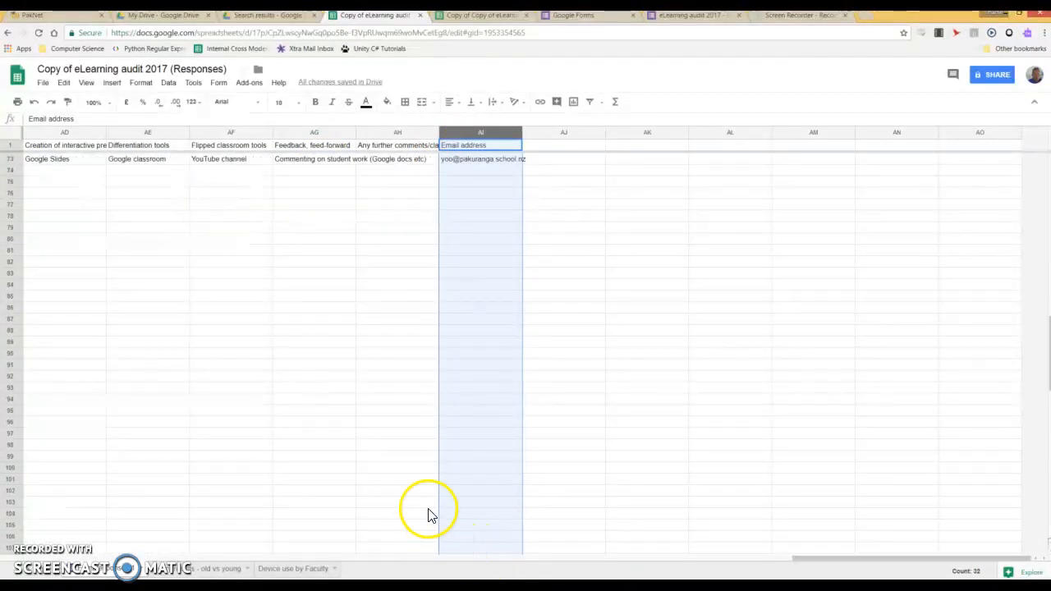
scroll(99, 263, "up", 2)
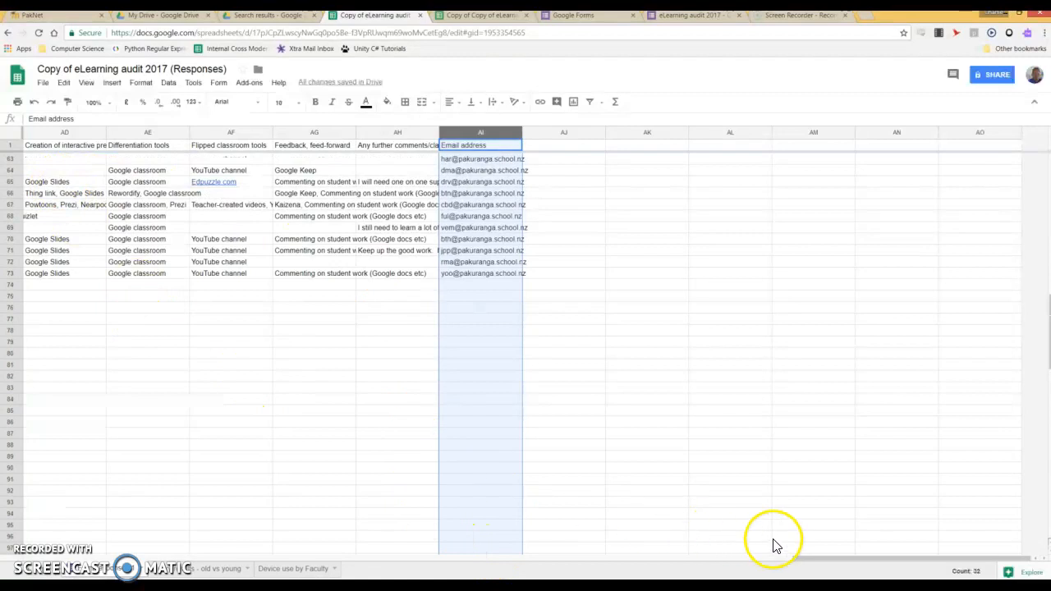
left_click_drag(900, 566, 54, 575)
left_click(302, 570)
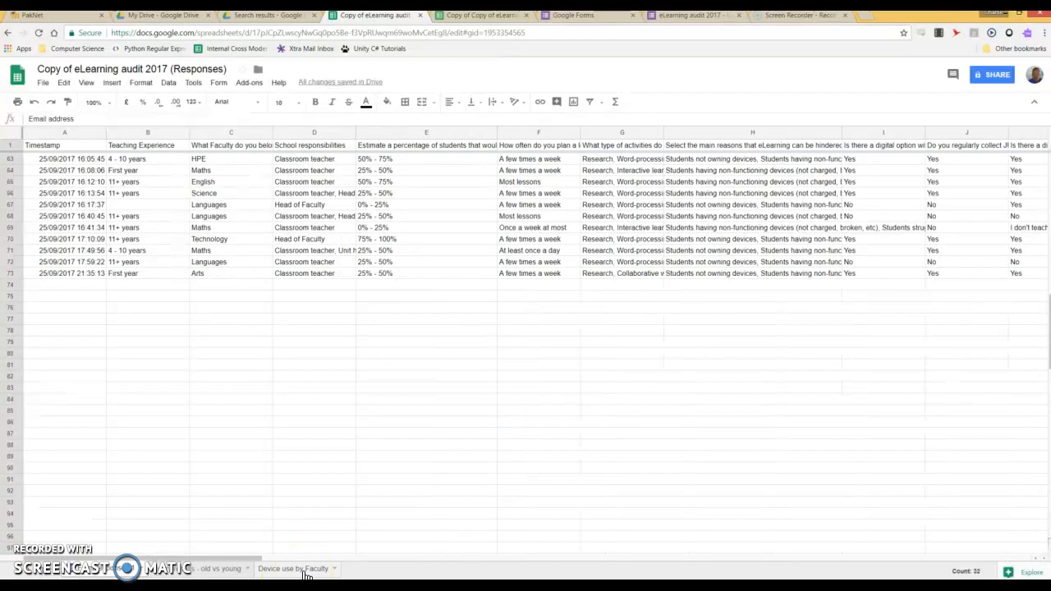
left_click(199, 569)
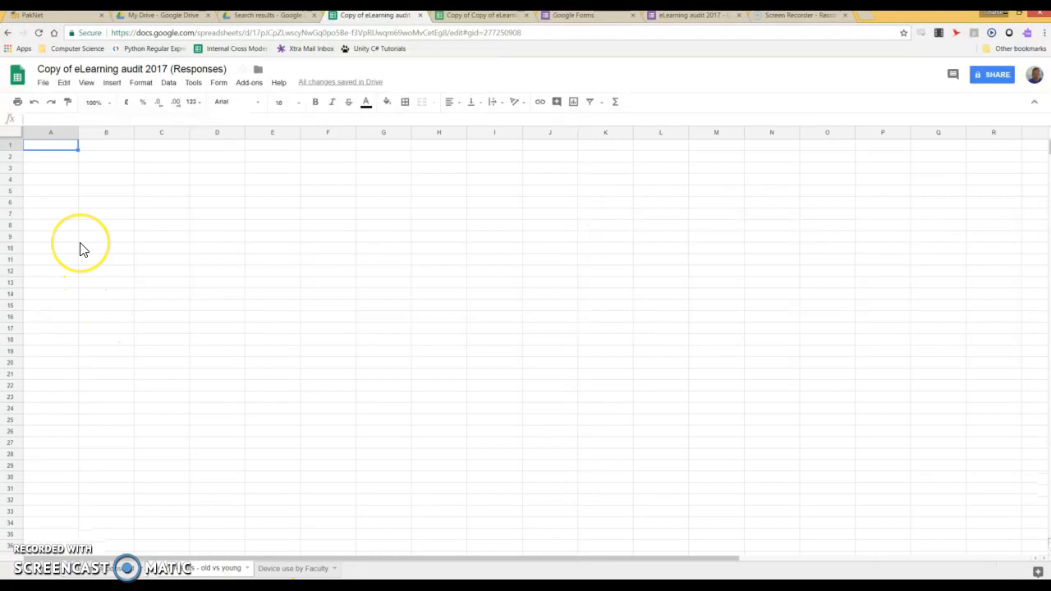
Begin a =query in A1 over the 'Form responses 1' data, changing the range end to H79
type("=query(")
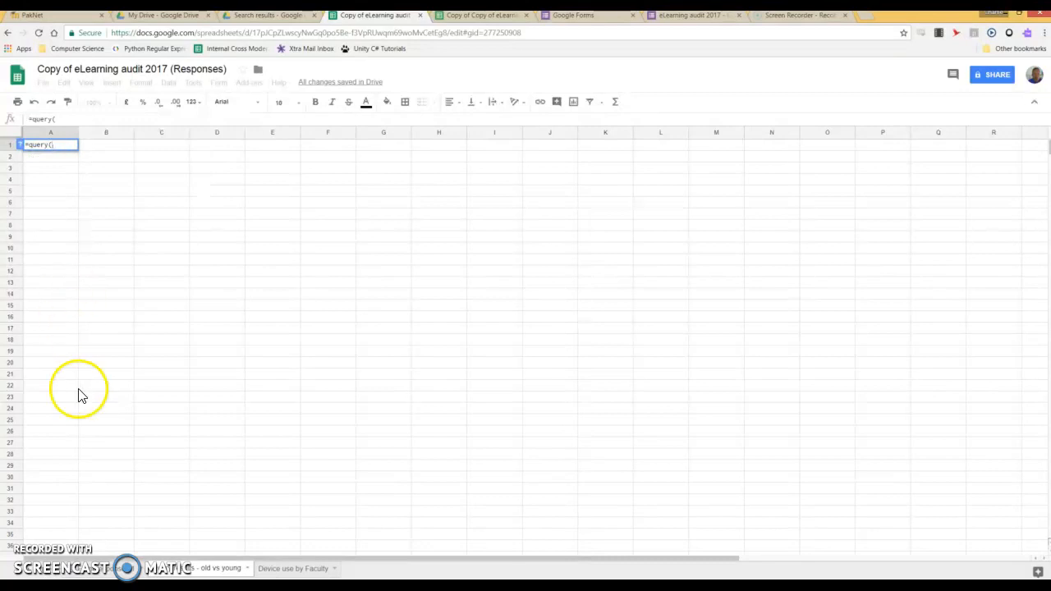
left_click(97, 575)
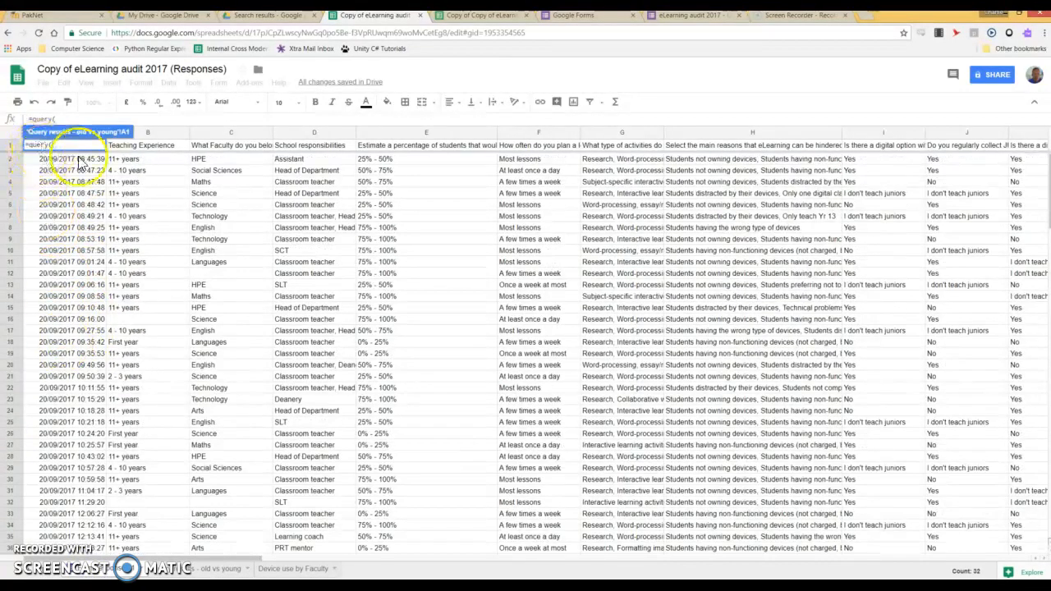
left_click_drag(88, 162, 720, 481)
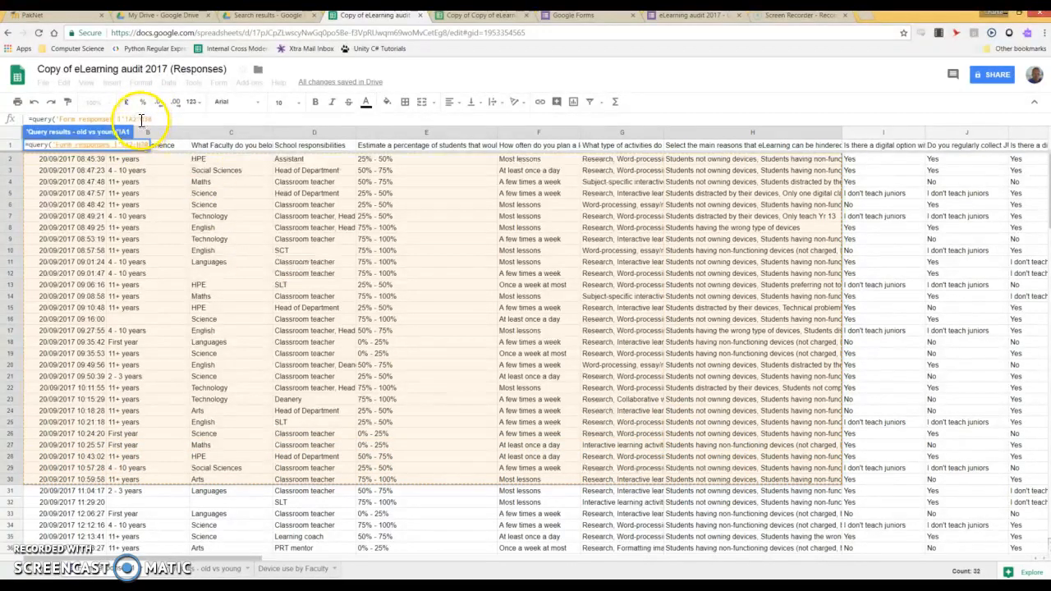
left_click(136, 119)
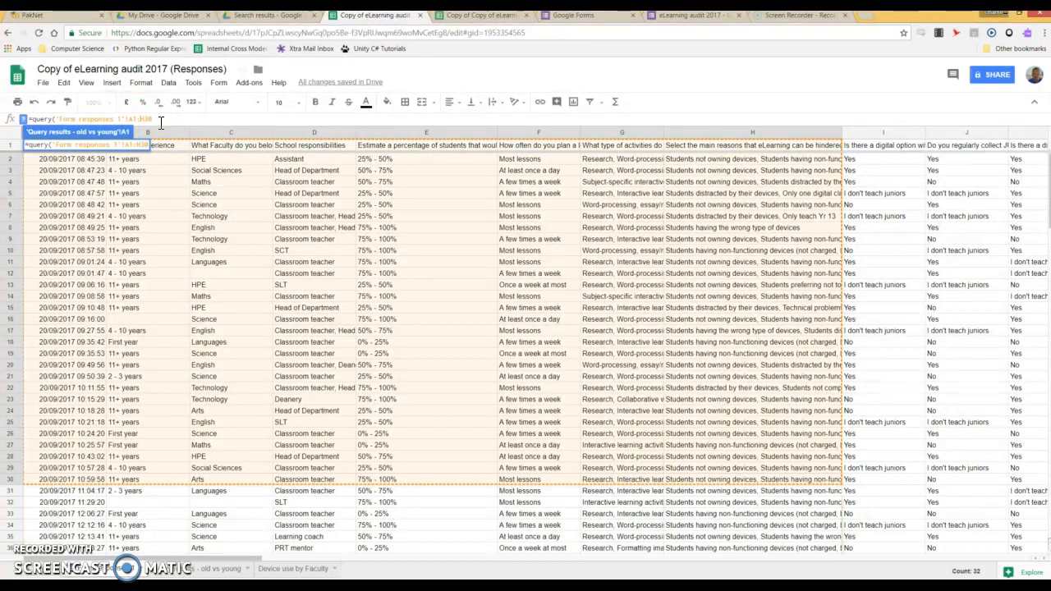
double_click(161, 122)
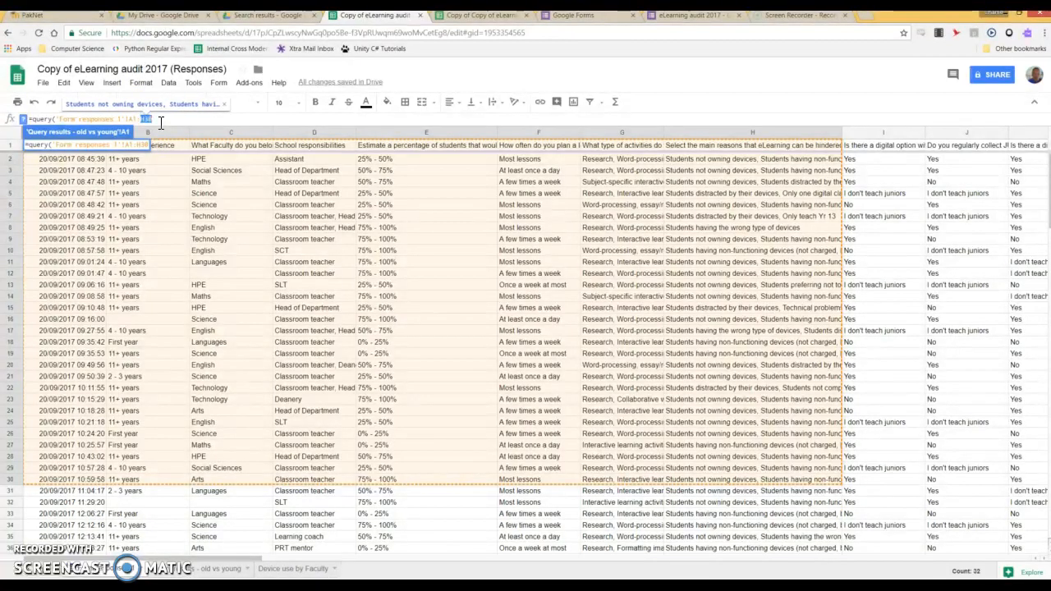
type("H")
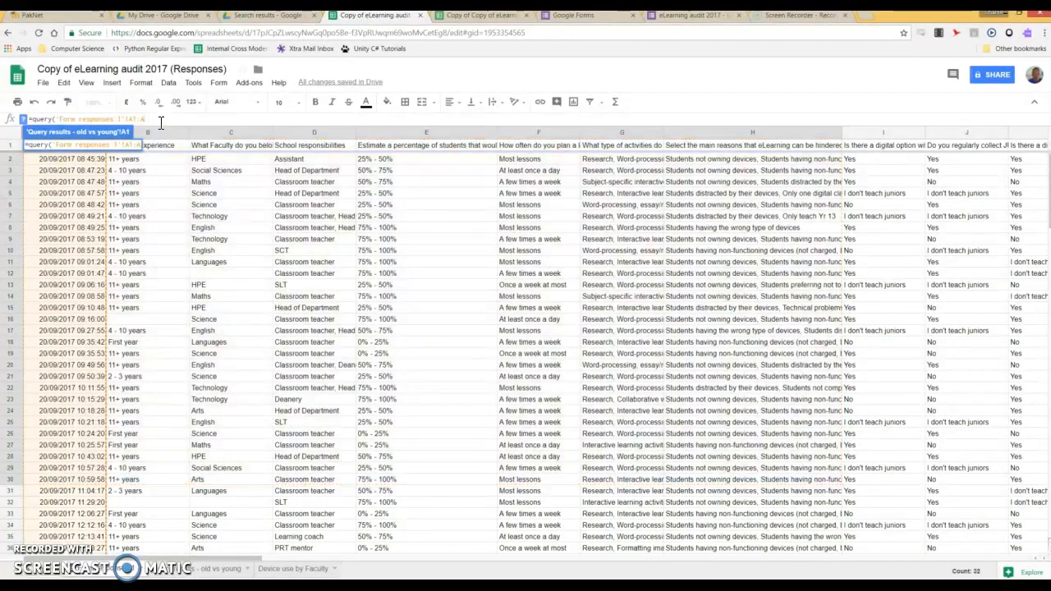
type("79")
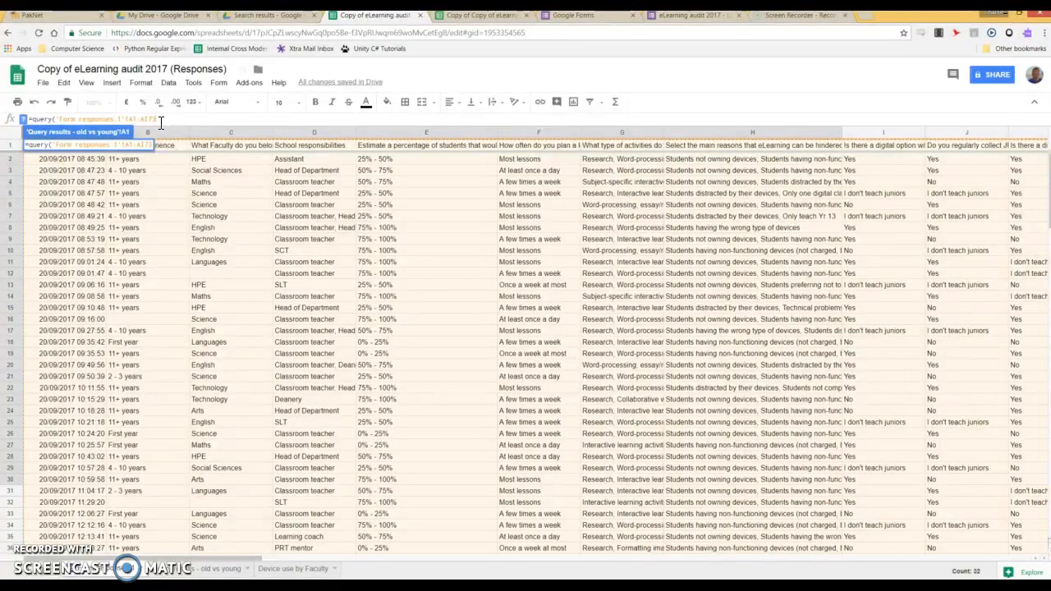
type(",")
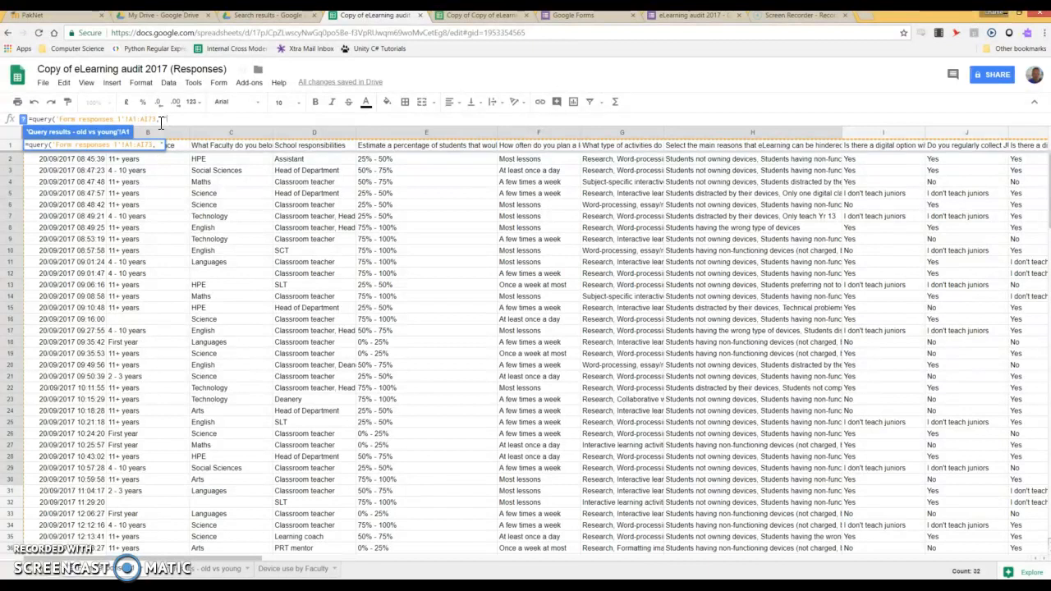
Complete the A1 query with "Select B, F where B='11+ years'" and enter it
type("\"Selec")
type(",")
type("where")
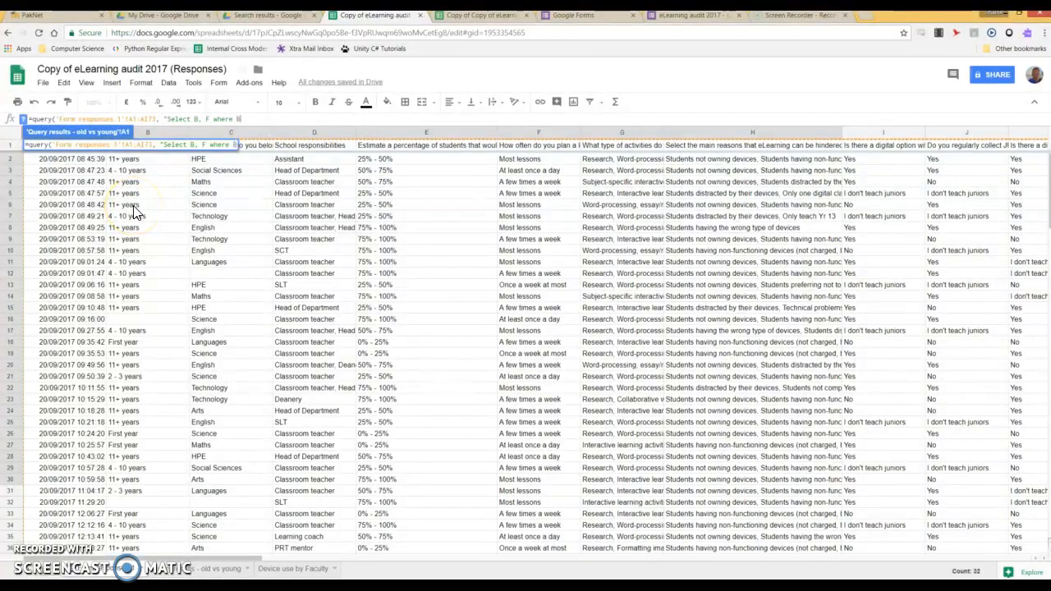
type("B=\"11+ years")
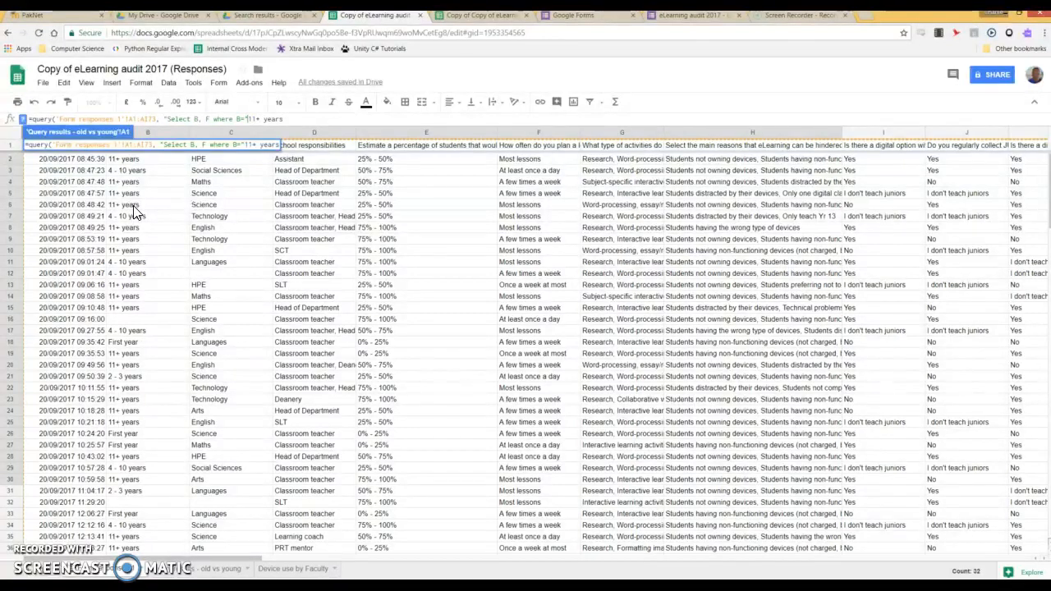
key("Left")
key("Left")
key("Left")
key("Left")
key("Left")
key("Left")
key("Left")
key("Left")
key("Left")
type("\"")
key("Return")
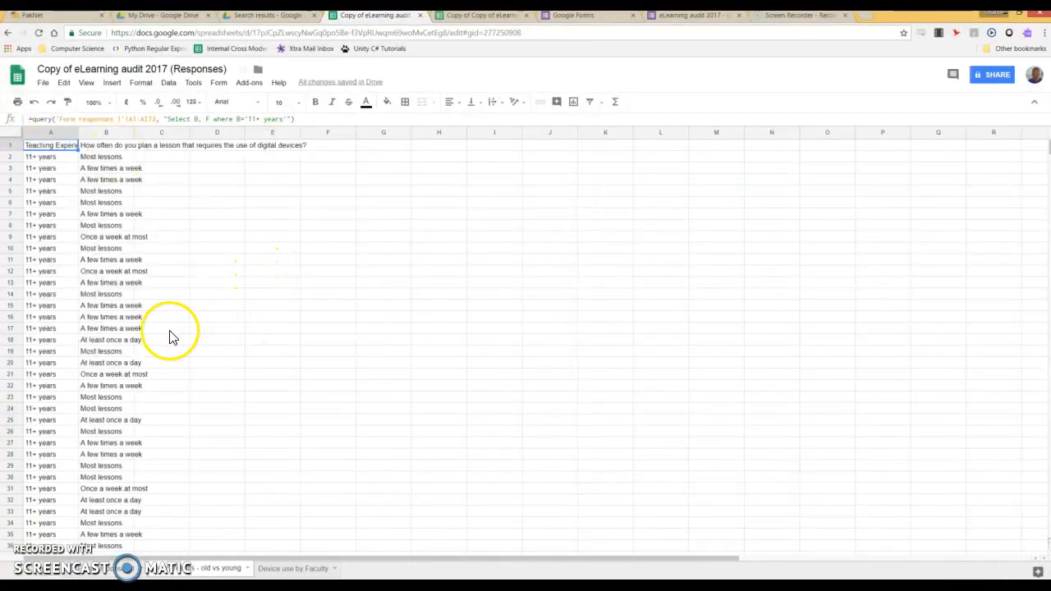
Select the lesson-planning frequency answers in column B, from B2 down
left_click(97, 158)
left_click_drag(97, 160, 107, 386)
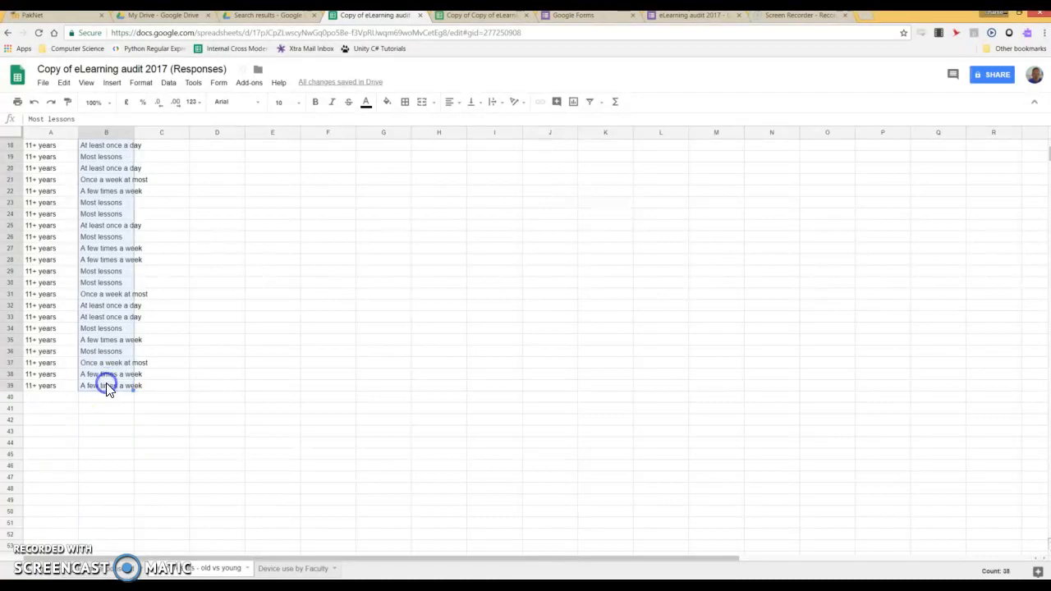
left_click(112, 83)
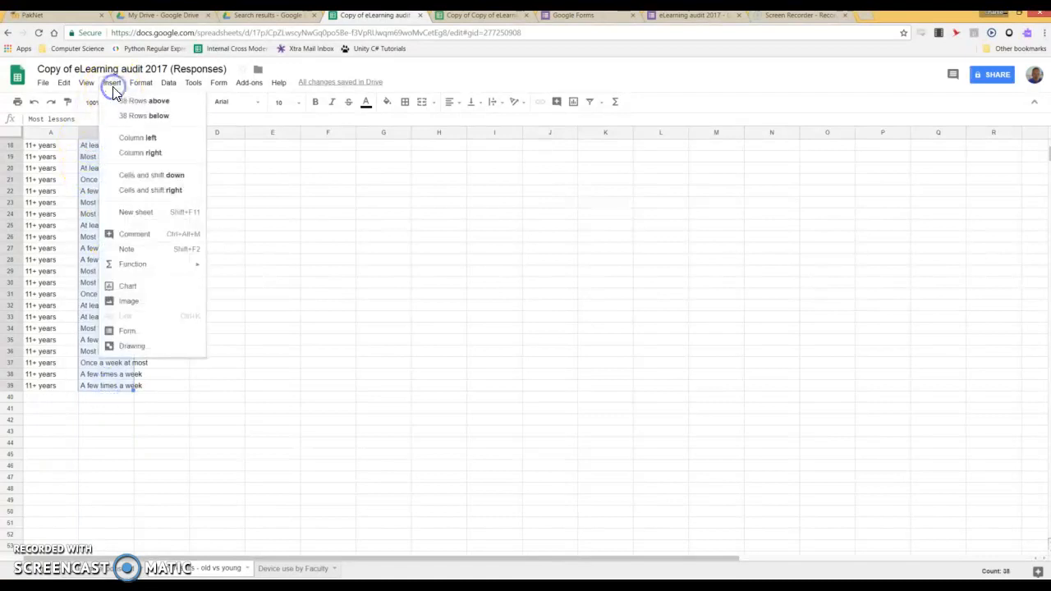
Insert a chart of the selected frequencies and make it a pie chart
left_click(139, 284)
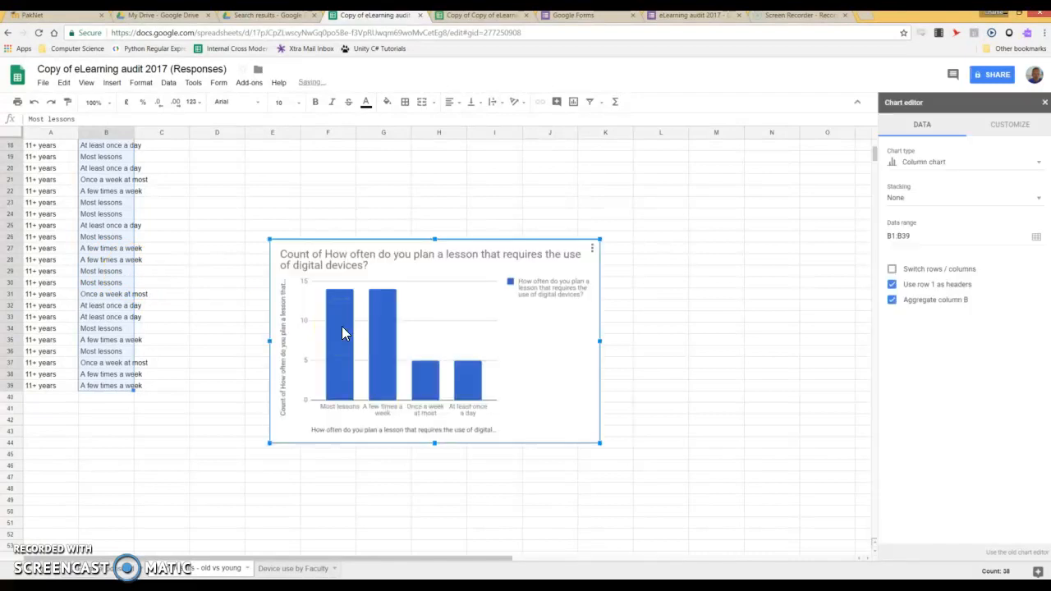
left_click(1004, 163)
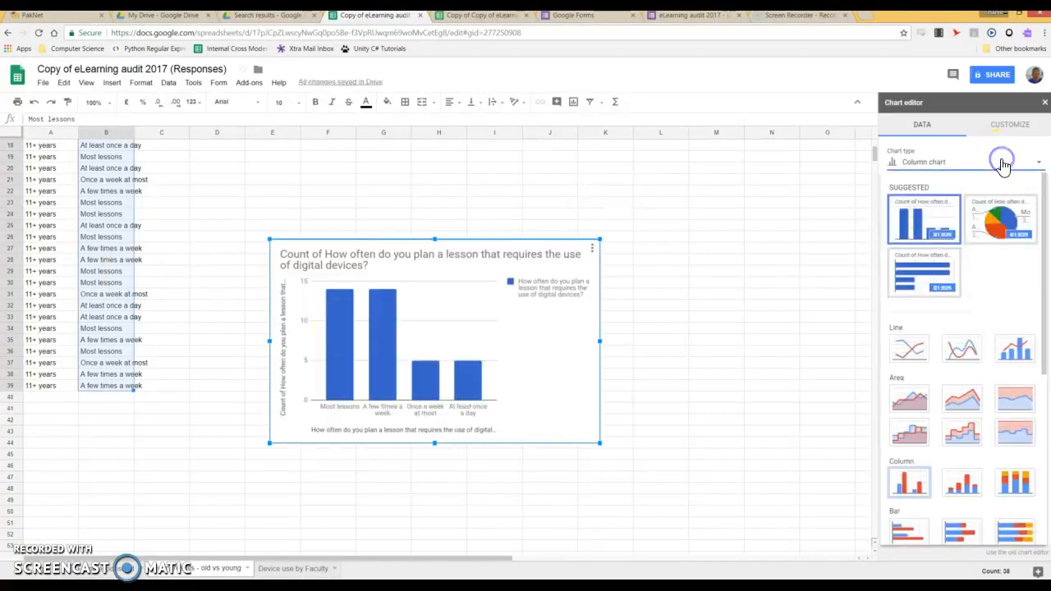
left_click(1003, 215)
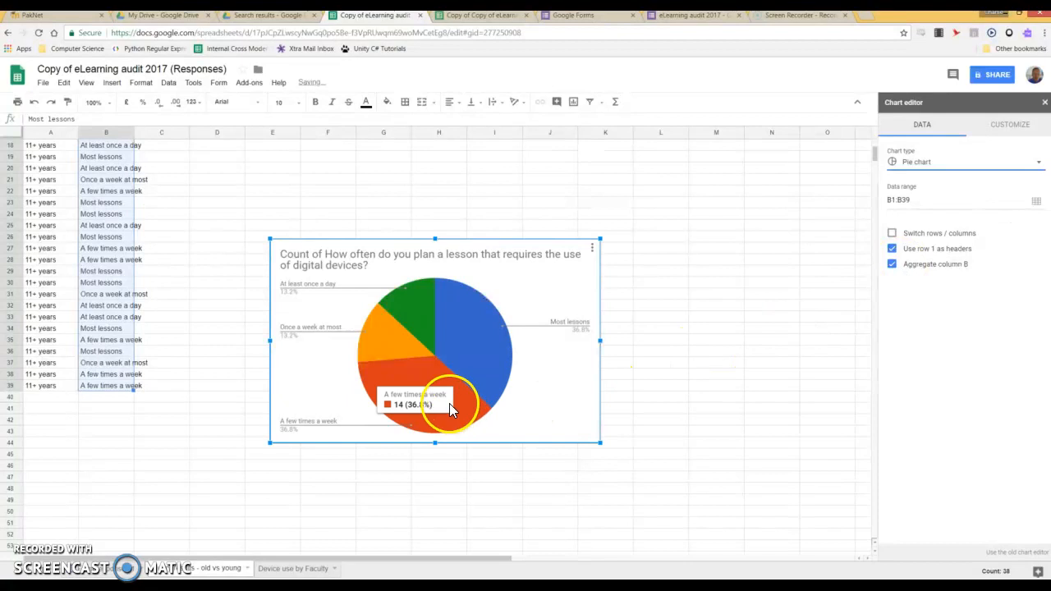
Move the pie chart to the right of the query data
left_click_drag(532, 299, 485, 209)
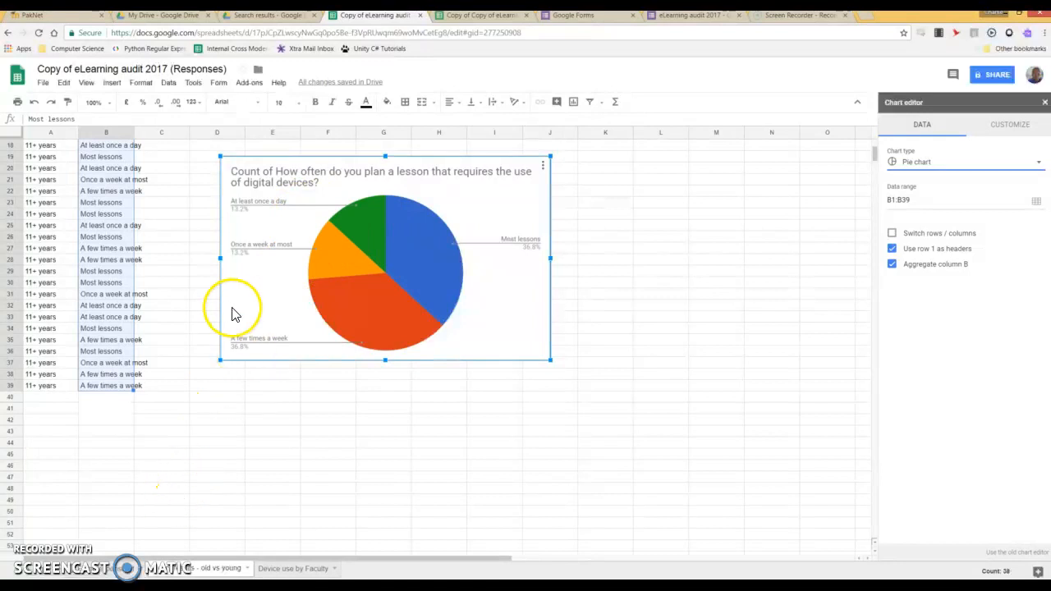
scroll(227, 315, "up", 2)
scroll(226, 315, "up", 2)
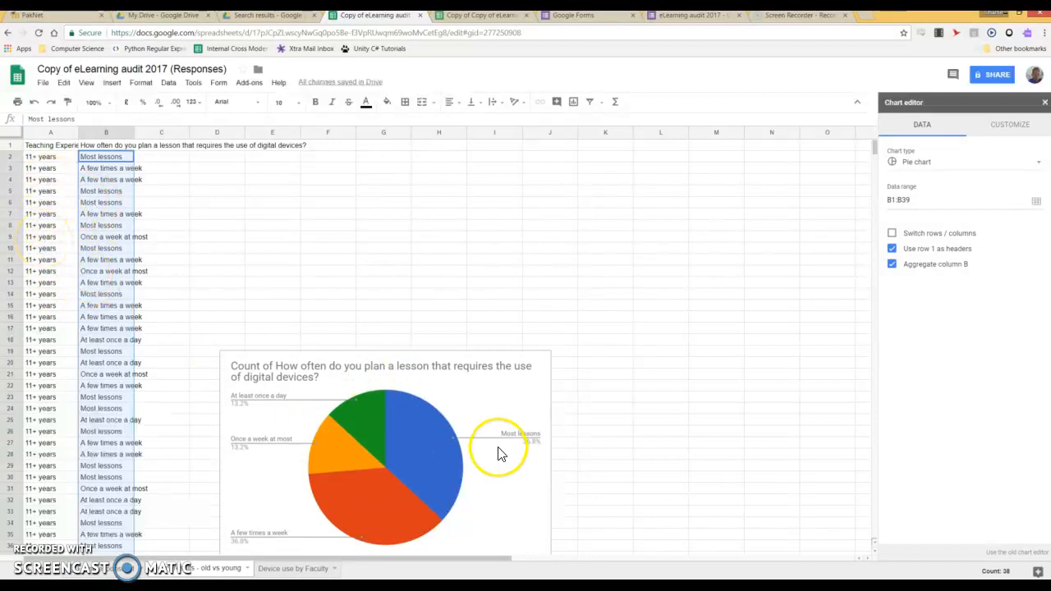
left_click(755, 382)
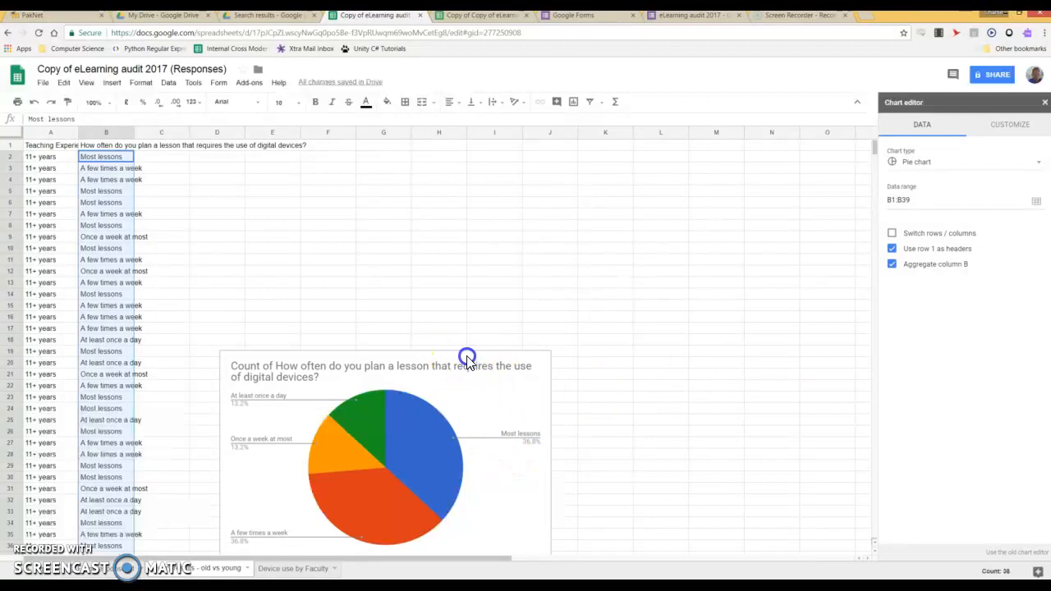
left_click(494, 397)
left_click_drag(498, 394, 791, 364)
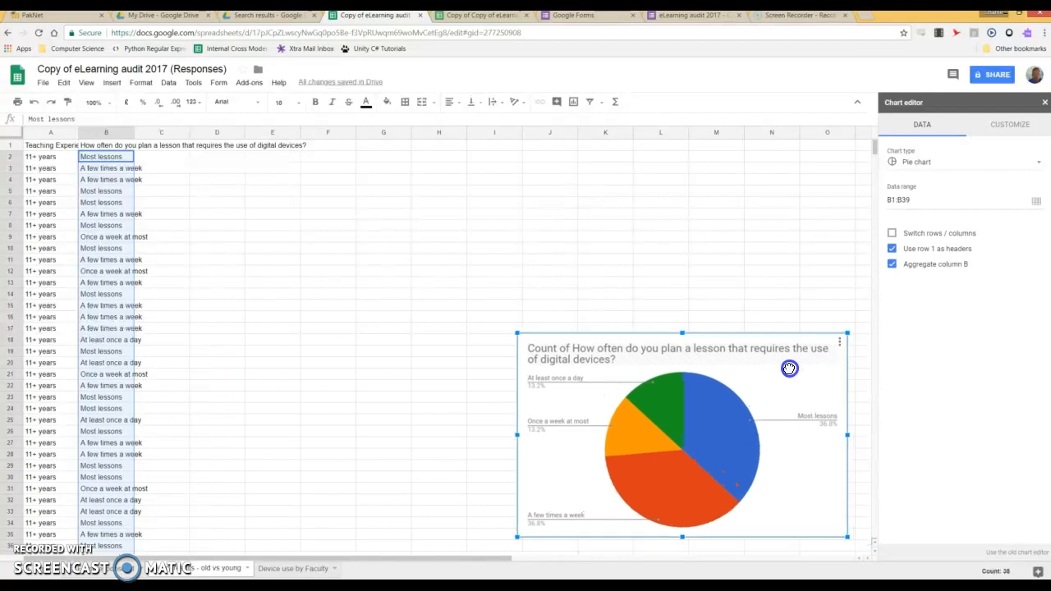
left_click(49, 145)
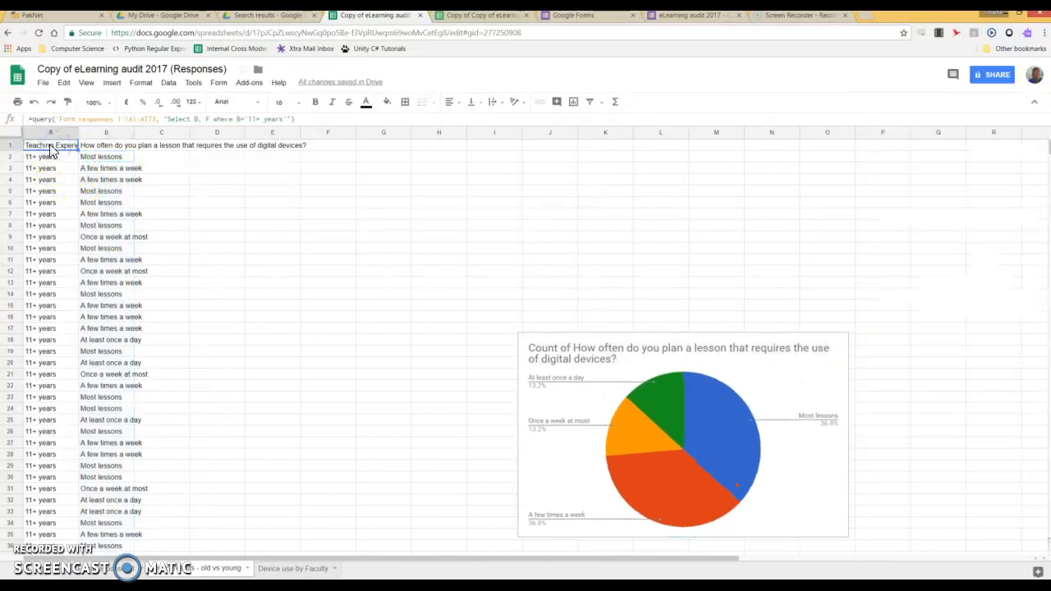
Copy the A1 query into F1 with the condition changed to B <> '11+ years'
left_click_drag(295, 120, 35, 120)
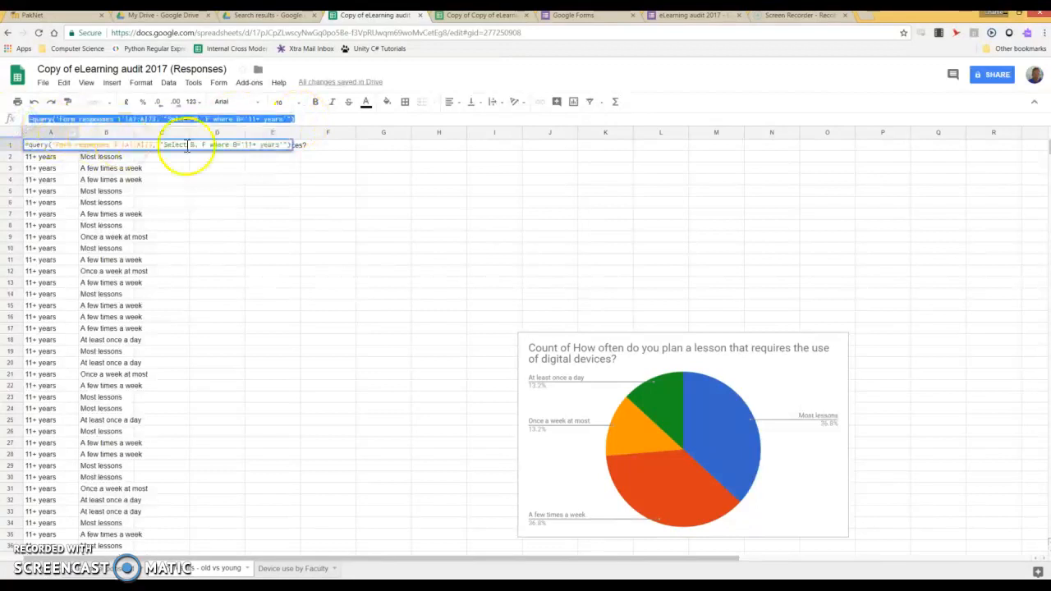
left_click(325, 149)
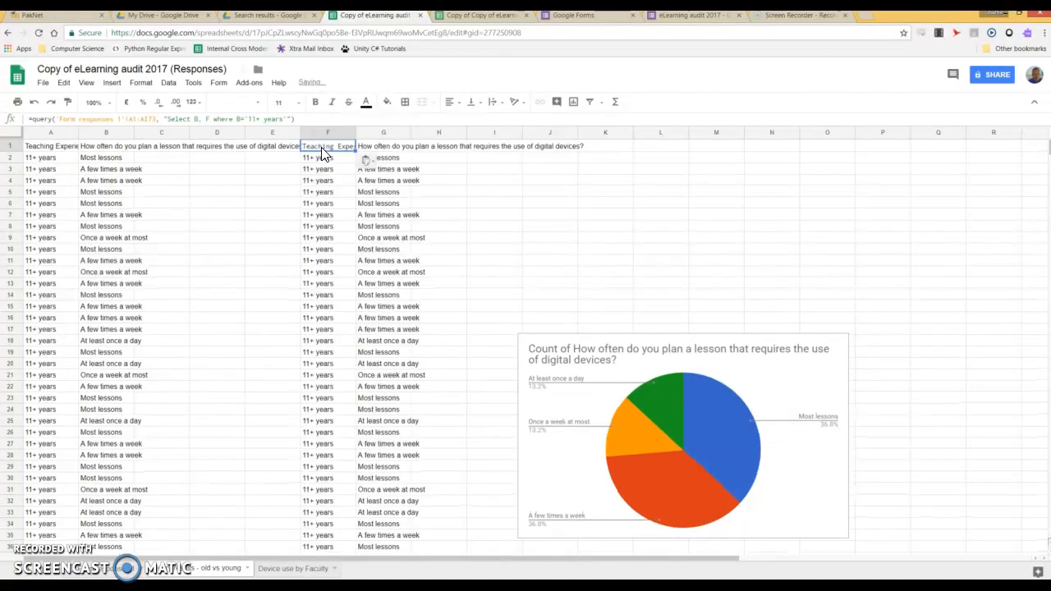
left_click(245, 119)
key("BackSpace")
type("<>")
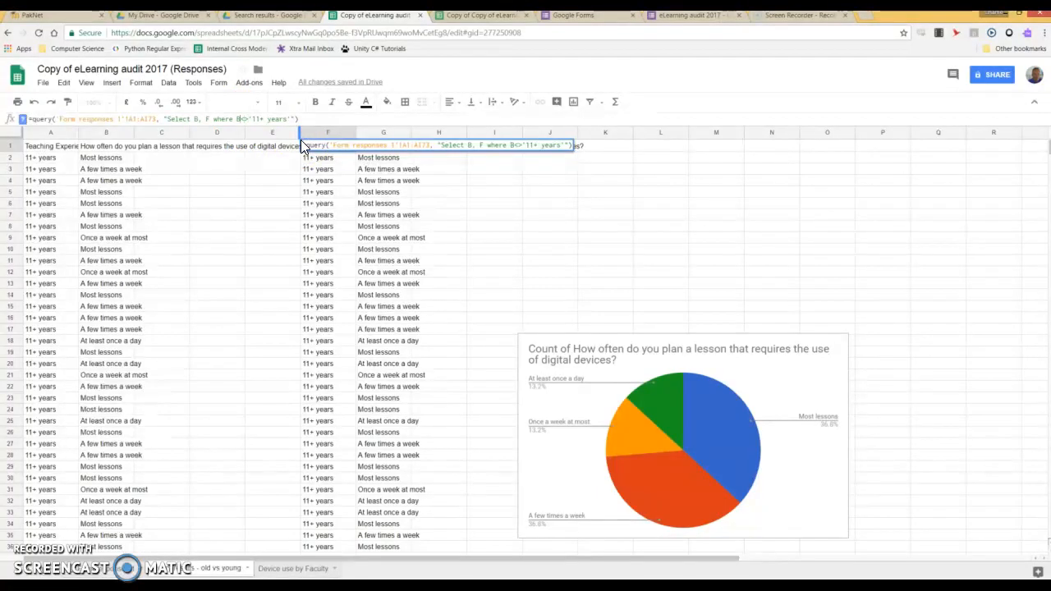
key("Right")
key("Right")
key("Return")
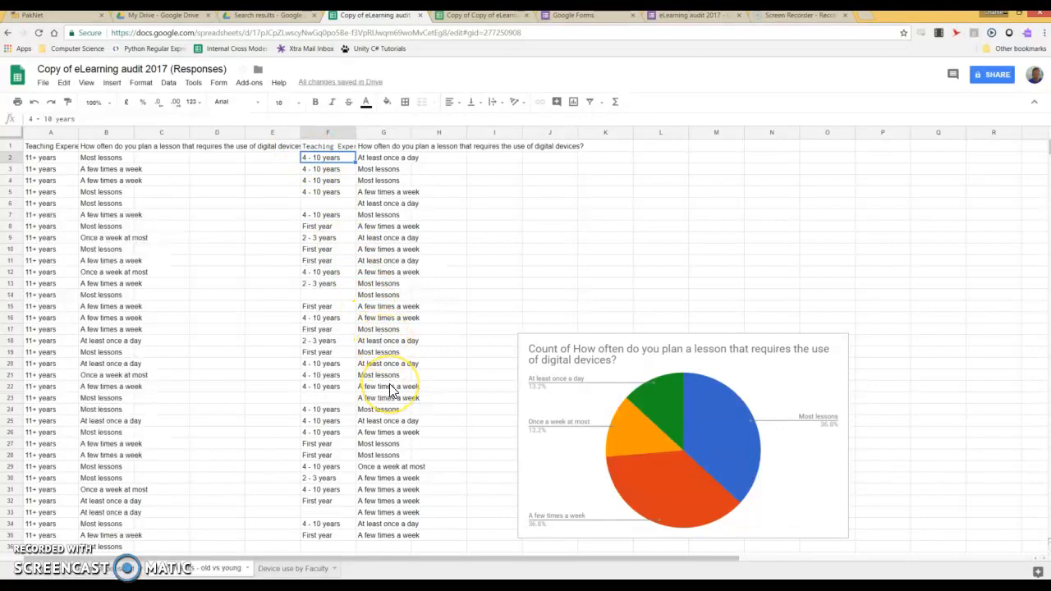
Insert a pie chart of the G2:G35 lesson-planning frequencies
scroll(391, 391, "down", 1)
left_click(382, 489)
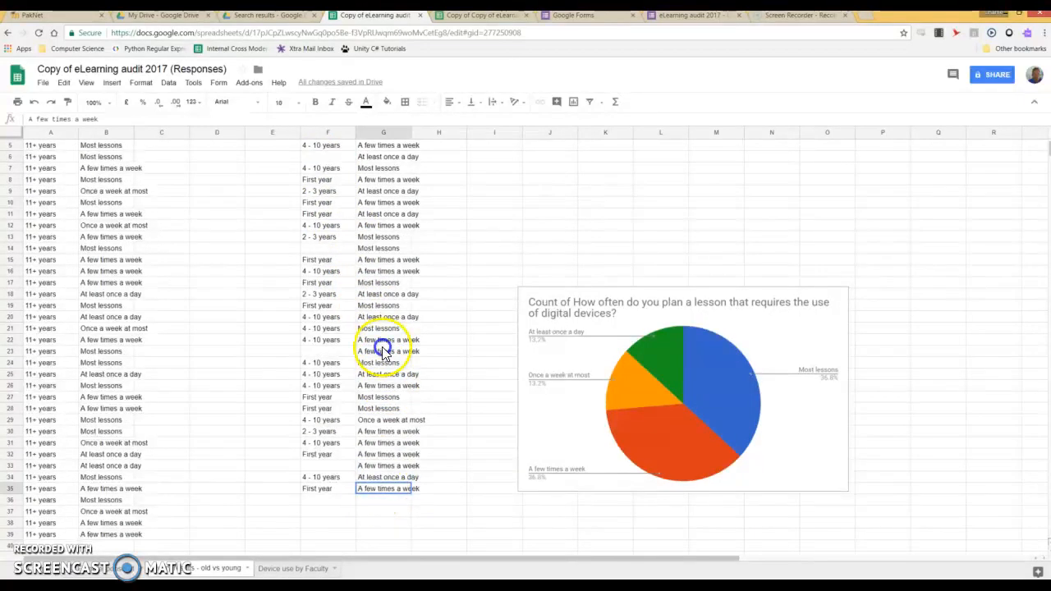
left_click_drag(382, 349, 406, 64)
left_click_drag(391, 120, 384, 160)
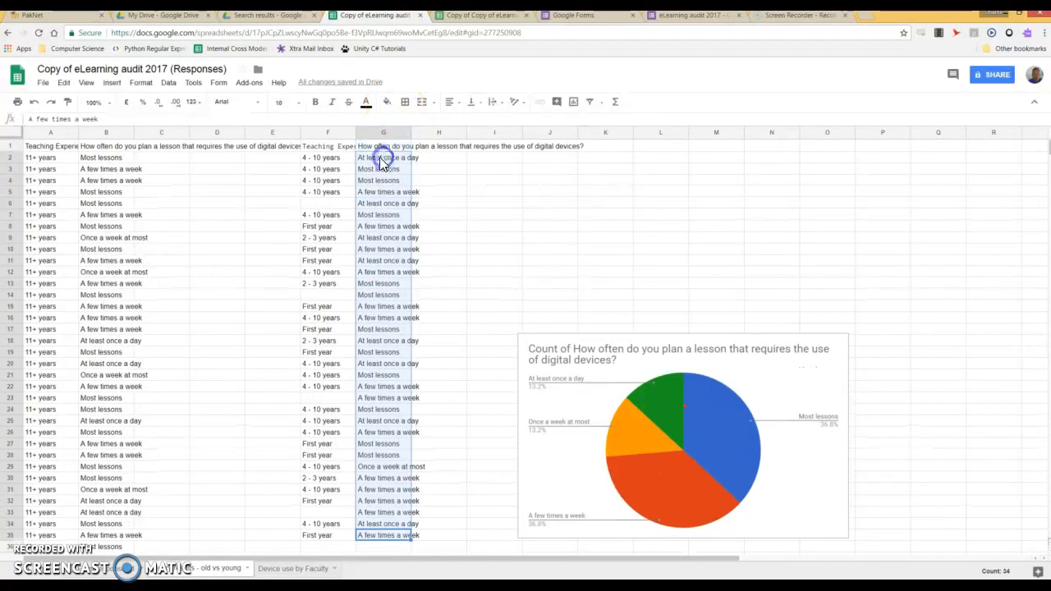
left_click(114, 85)
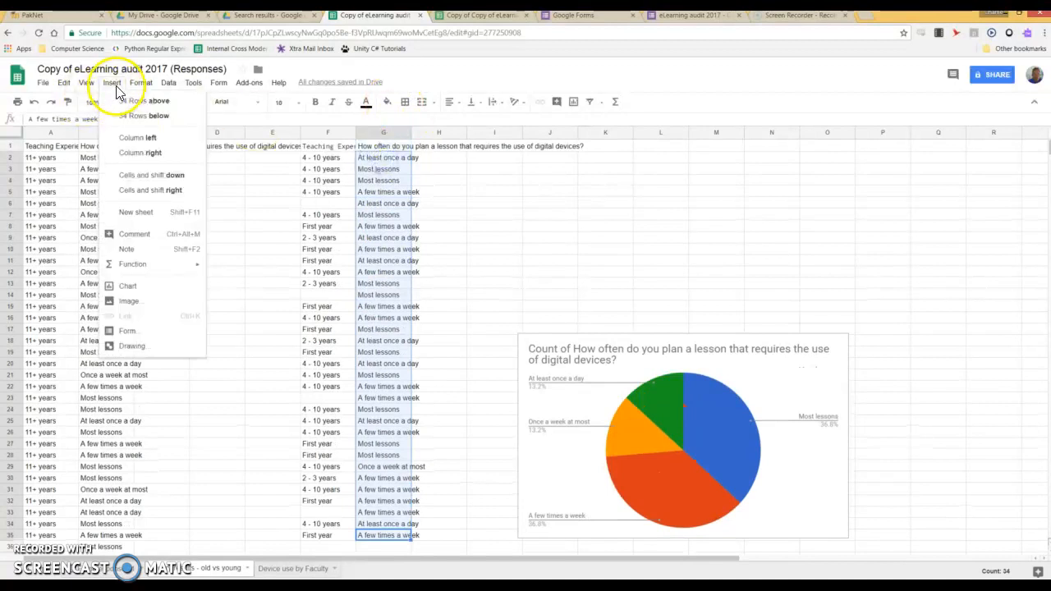
left_click(133, 285)
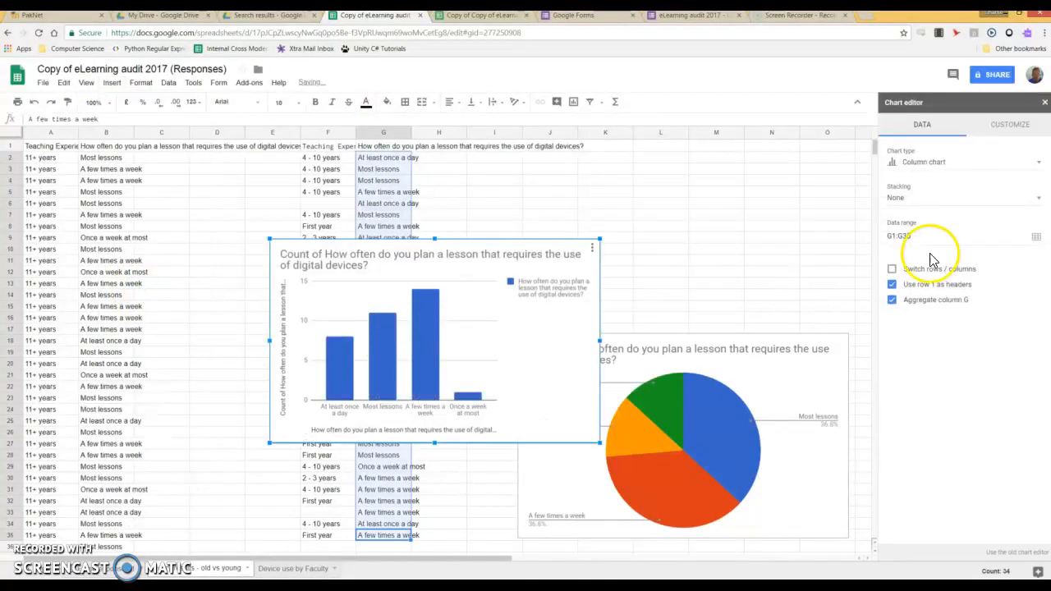
left_click(985, 165)
left_click(994, 220)
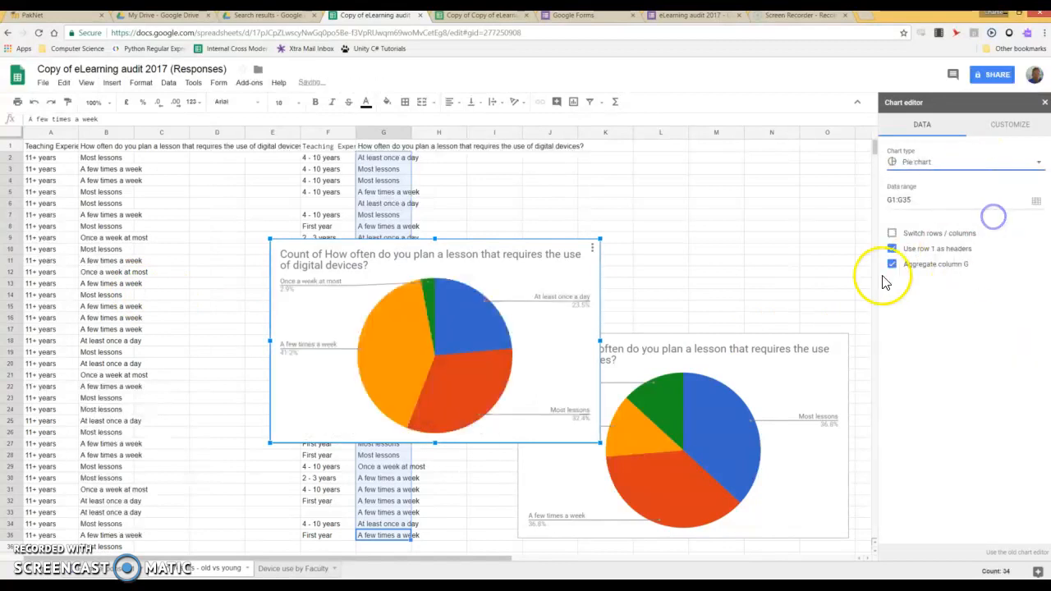
Place the new pie chart above the first one, nudging the lower chart slightly down
left_click_drag(391, 364, 772, 148)
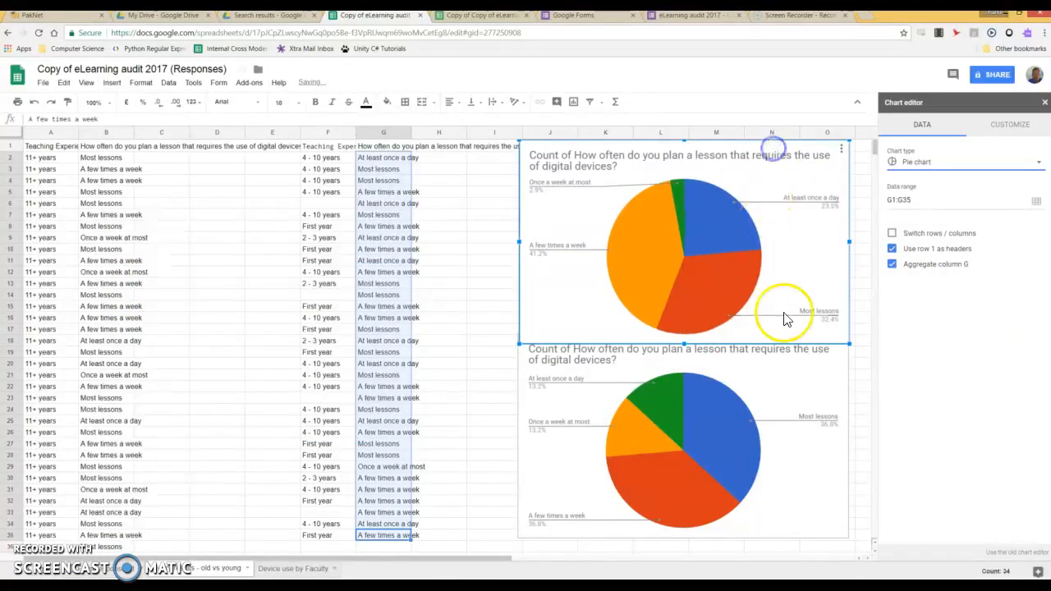
left_click(782, 453)
left_click(807, 371)
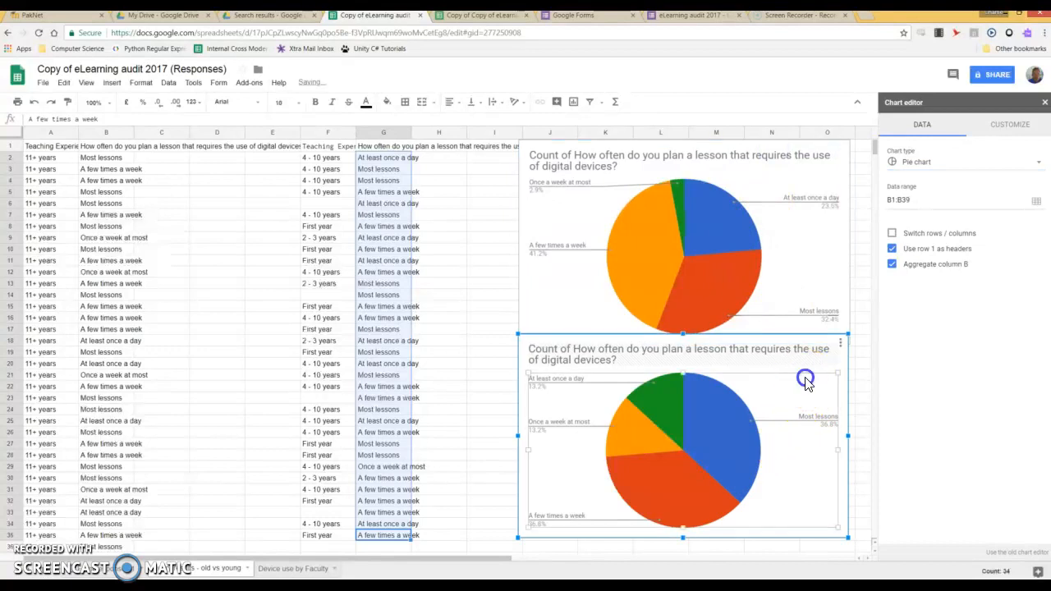
left_click_drag(809, 375, 809, 380)
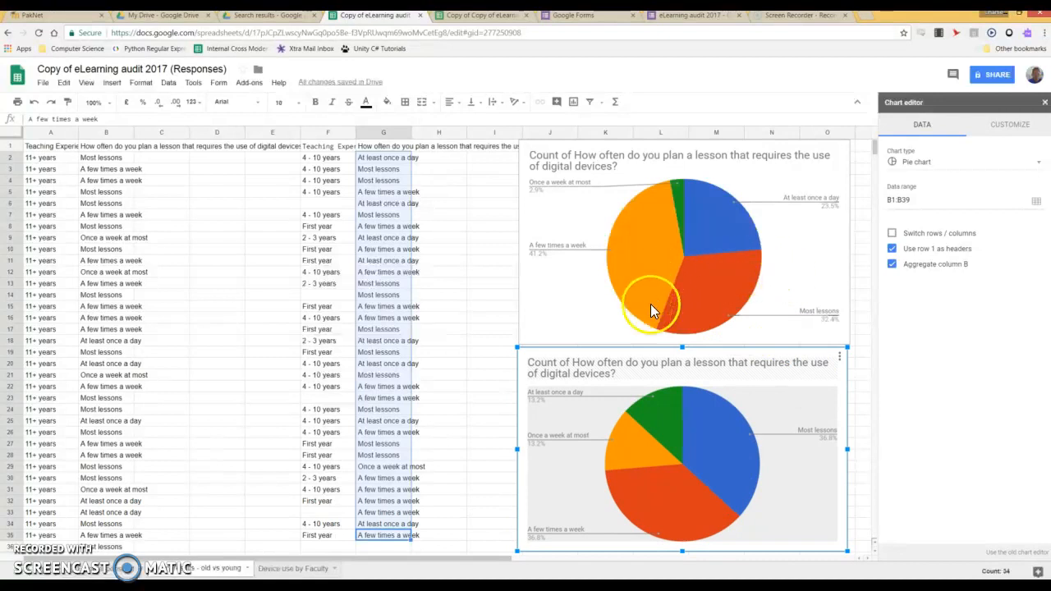
Select the Once a week at most slice, then the upper pie chart, for customizing
mouse_move(662, 441)
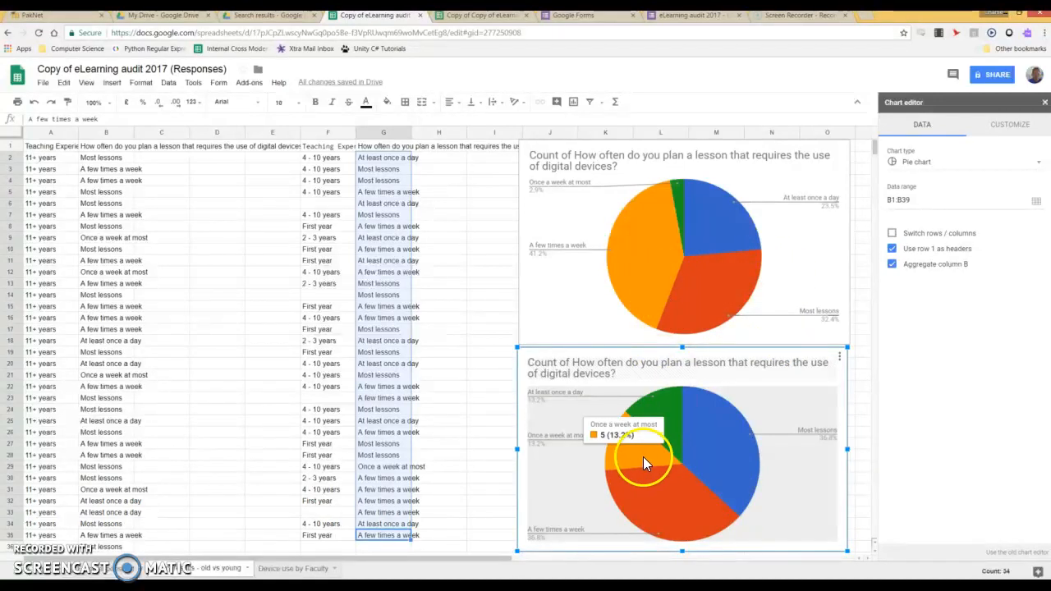
left_click(640, 456)
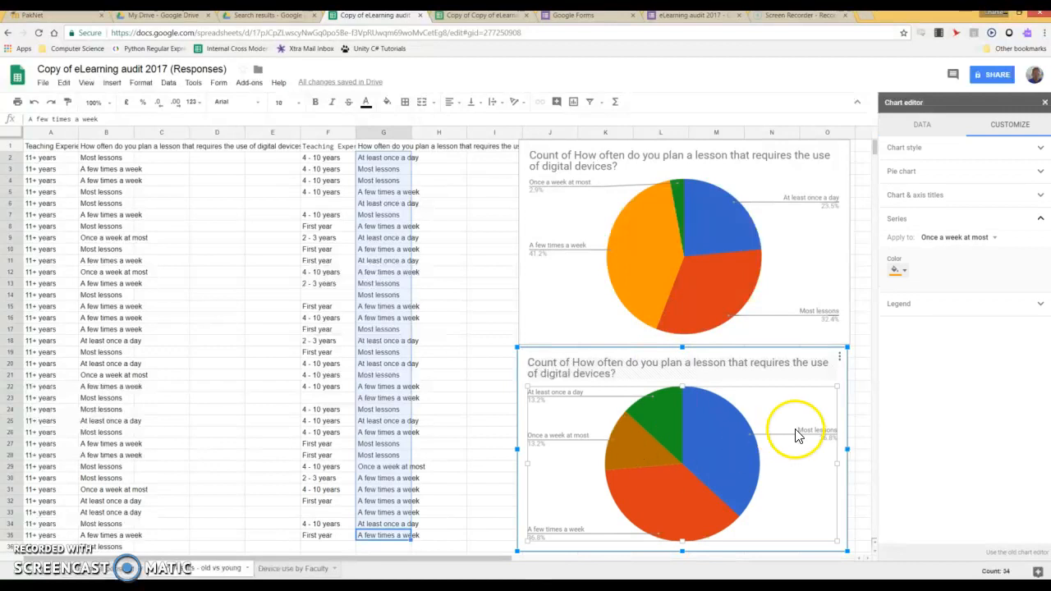
left_click(680, 201)
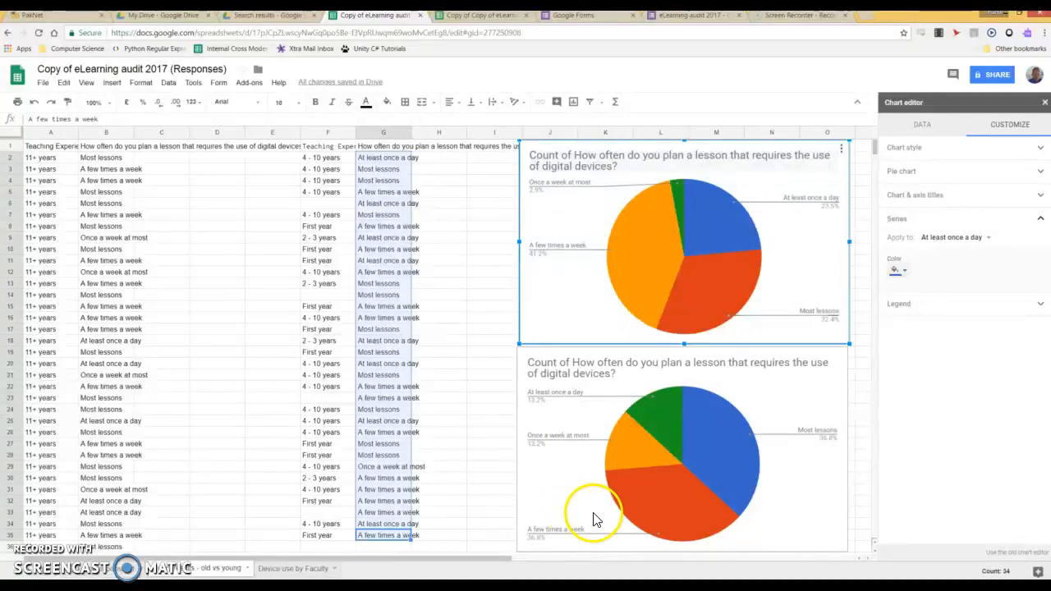
mouse_move(678, 202)
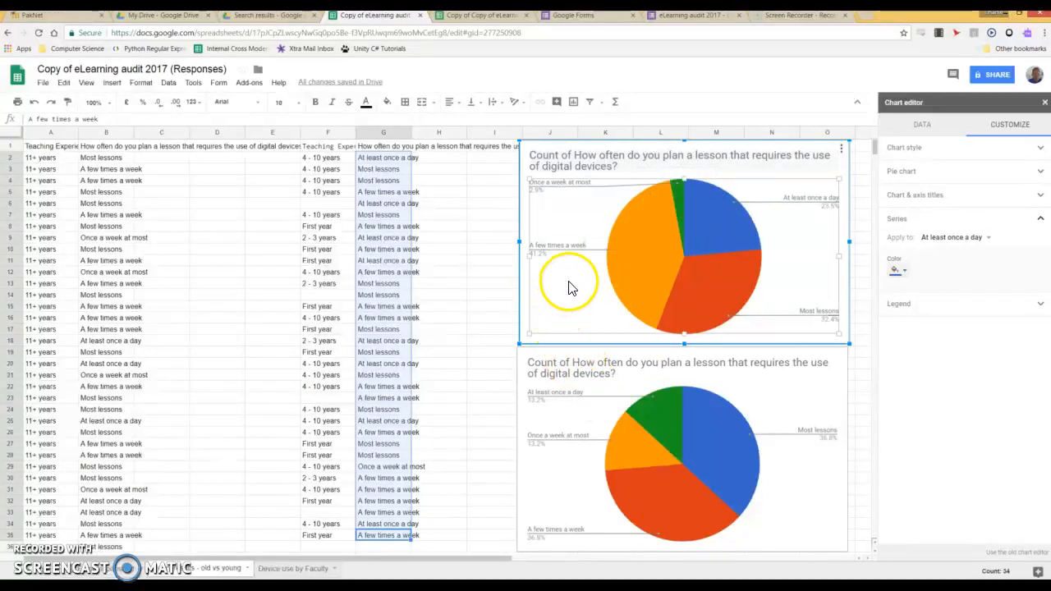
Check the A few times a week share, then close the chart editor by selecting A1
mouse_move(712, 238)
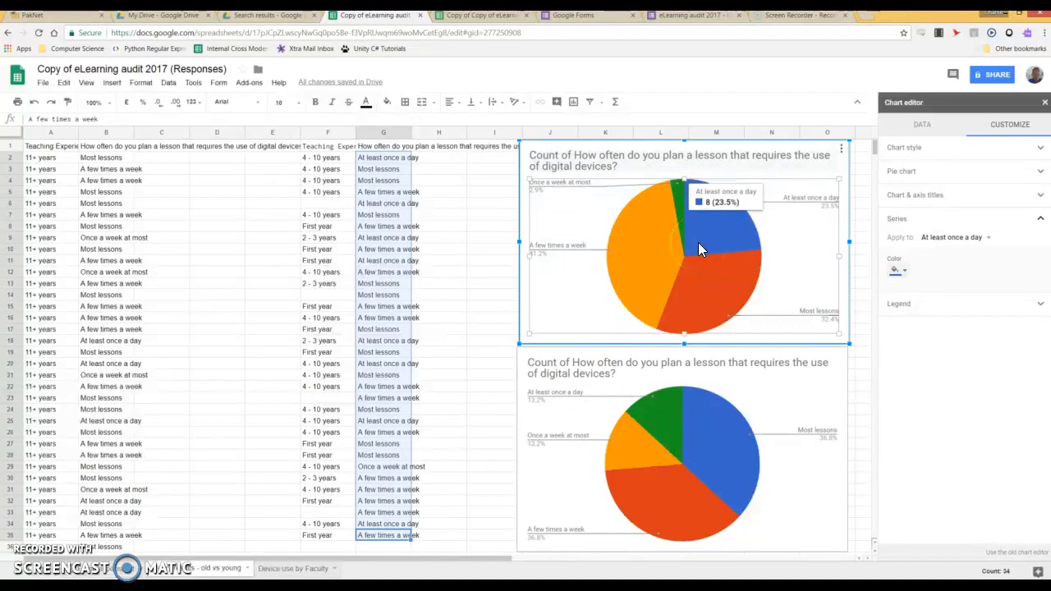
left_click(676, 245)
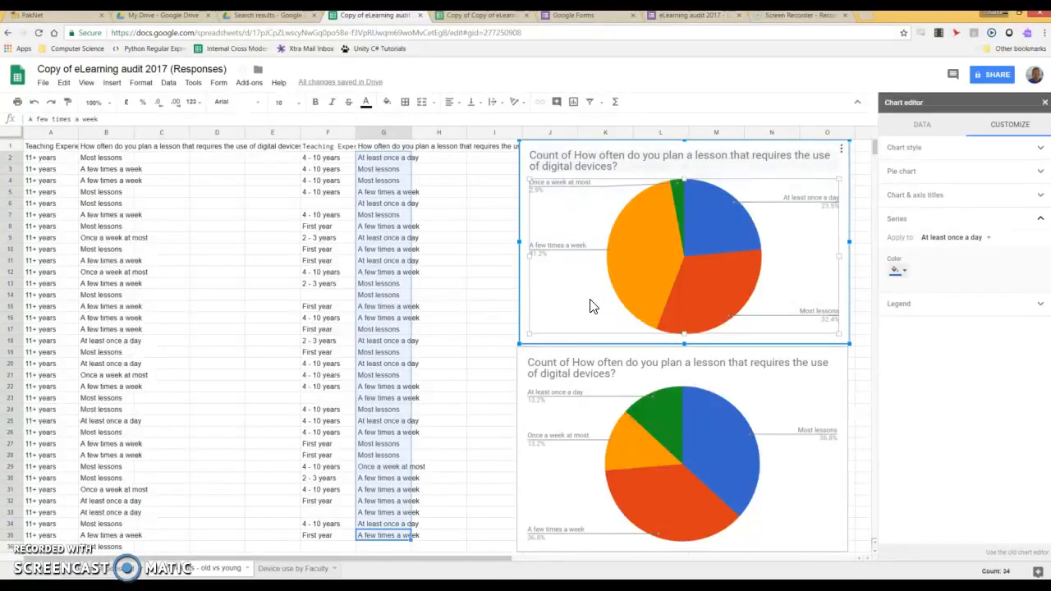
left_click(45, 149)
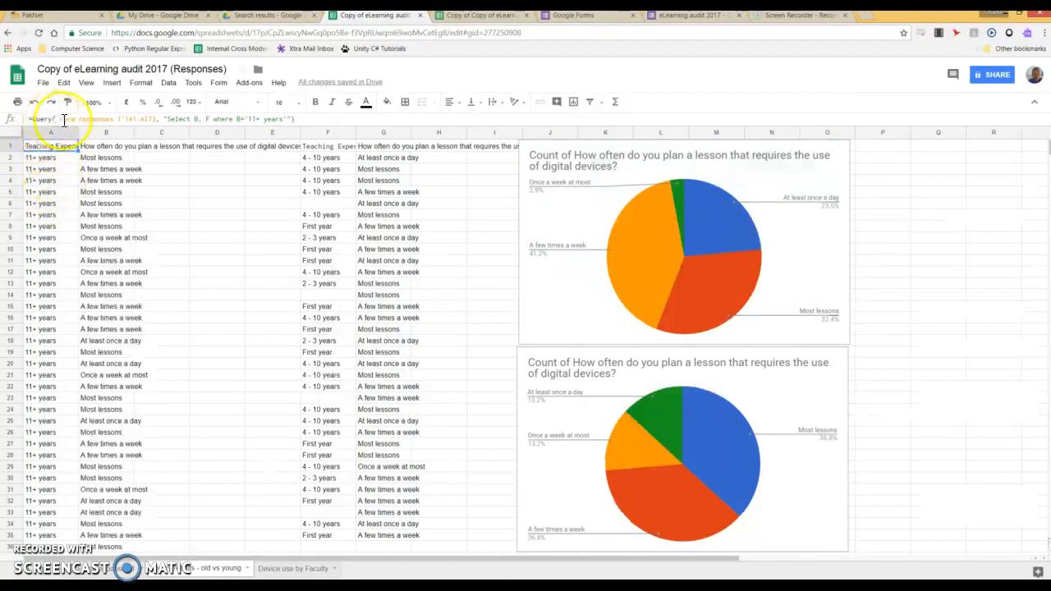
scroll(131, 500, "down", 1)
scroll(131, 497, "up", 1)
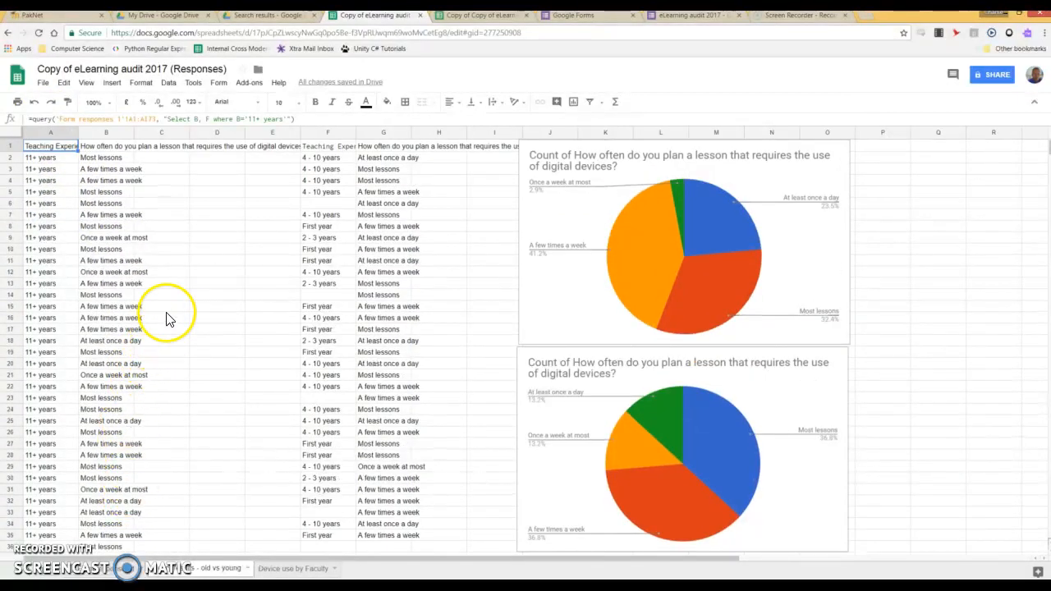